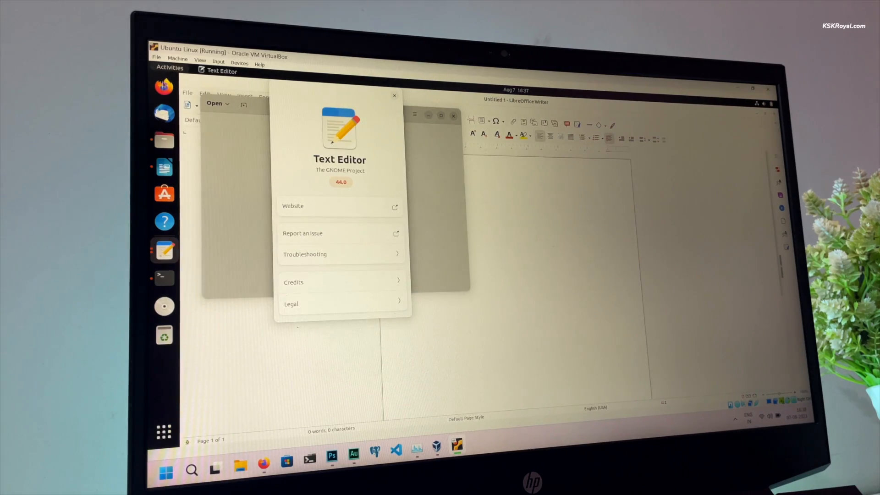
# Close the Text Editor, LibreOffice Writer, Terminal and Files windows in the Ubuntu virtual machine.
pyautogui.click(395, 96)
pyautogui.click(453, 117)
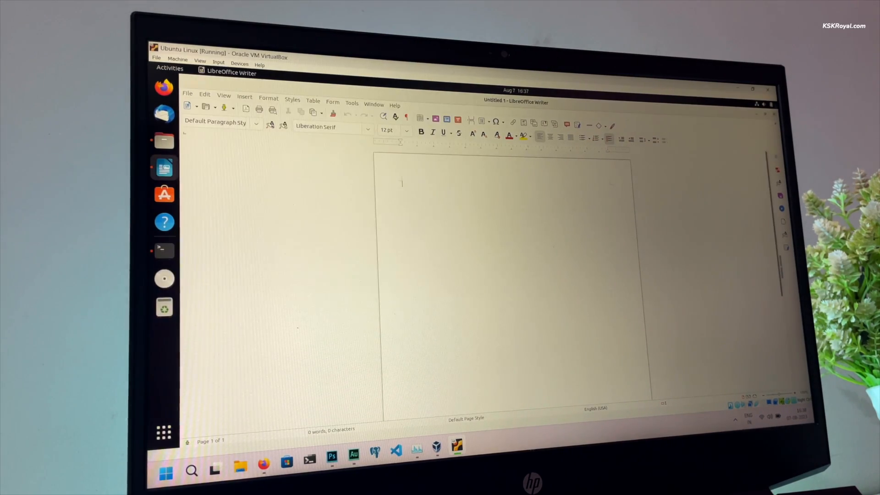
pyautogui.click(776, 116)
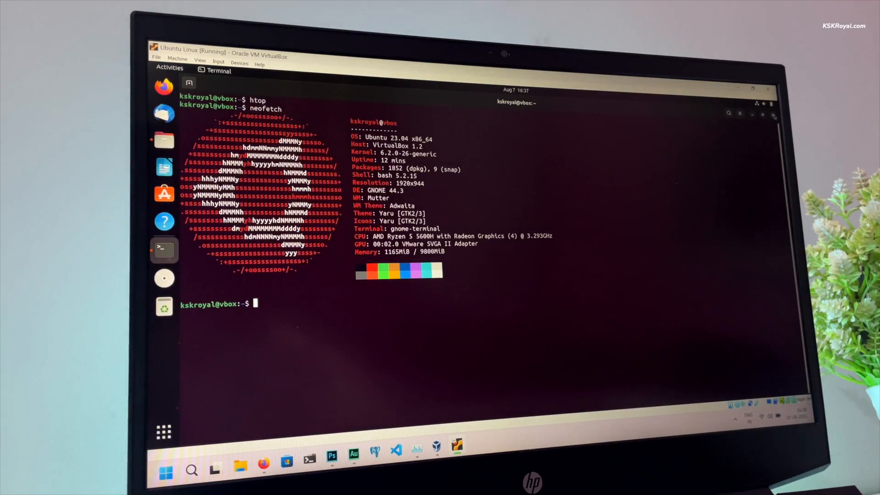
pyautogui.click(775, 117)
pyautogui.click(626, 156)
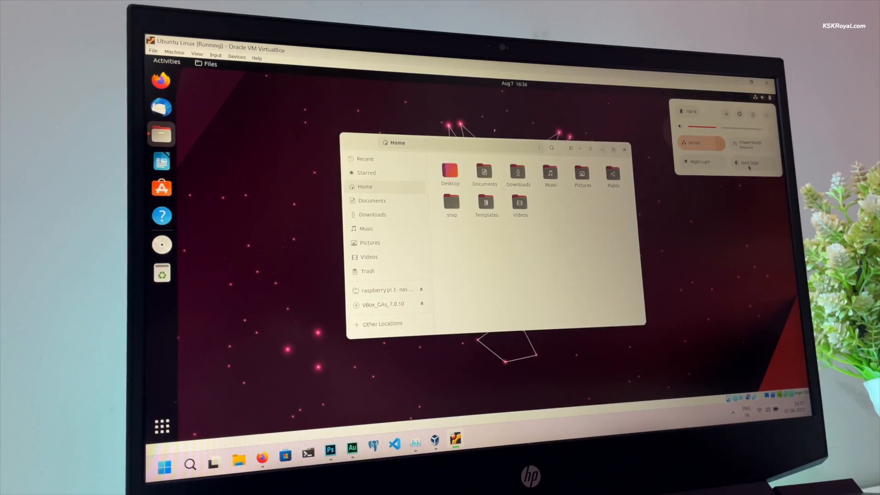
# Preview Ubuntu's dark style, return to the light style, and open the system settings.
pyautogui.click(750, 166)
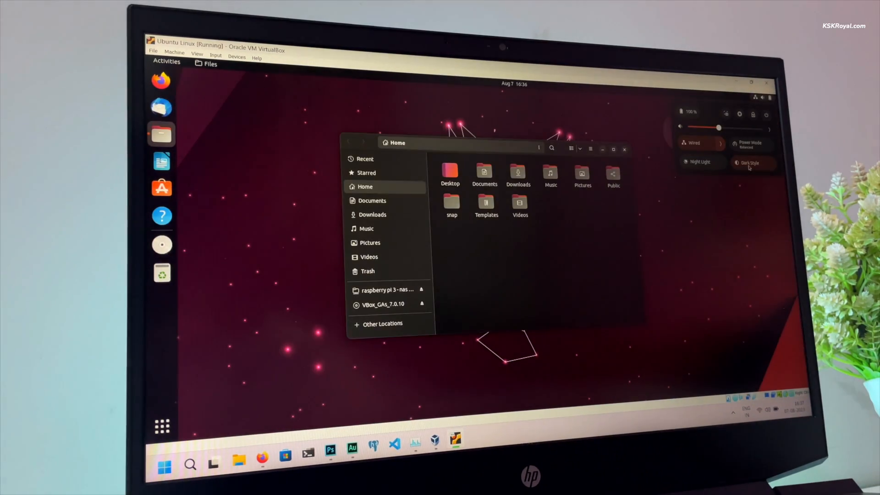
pyautogui.click(750, 164)
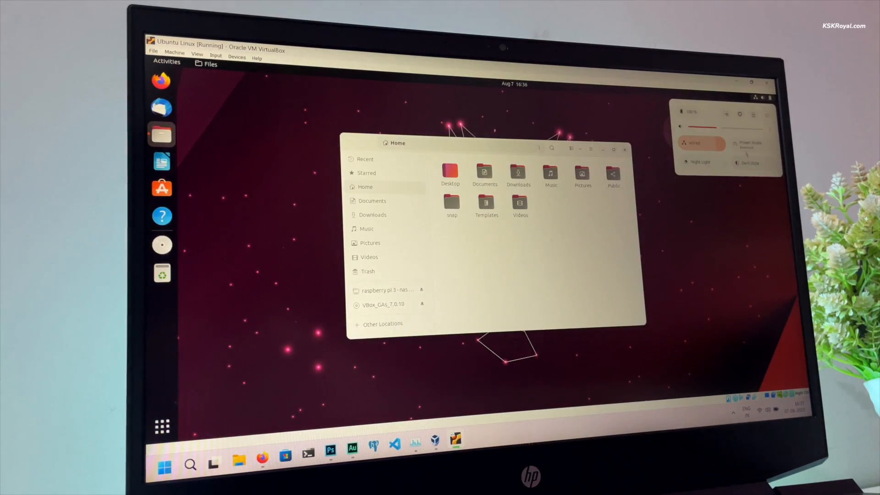
pyautogui.click(740, 115)
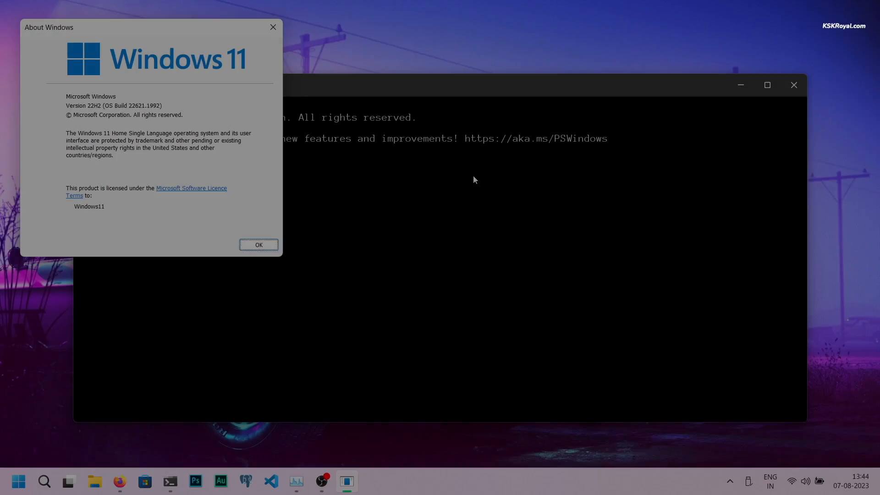
# Check the Windows version information, and close it together with the PowerShell window.
pyautogui.moveTo(225, 37); pyautogui.dragTo(585, 89)
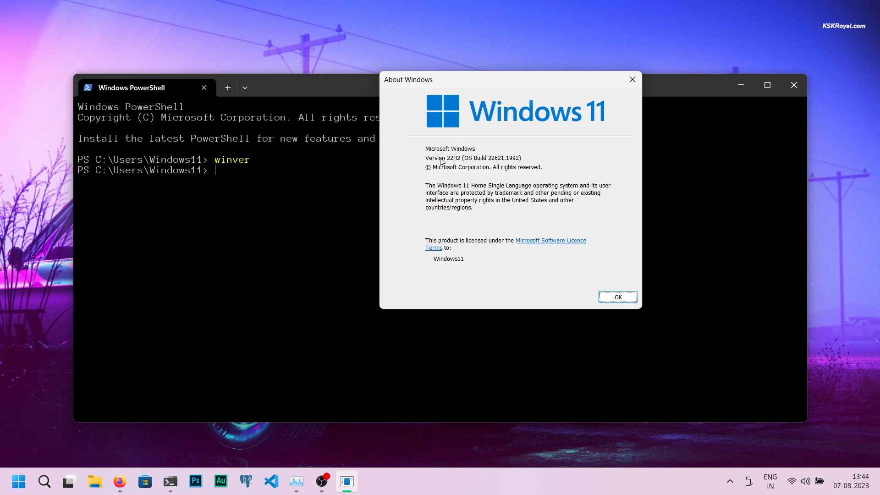
pyautogui.click(619, 298)
pyautogui.click(794, 86)
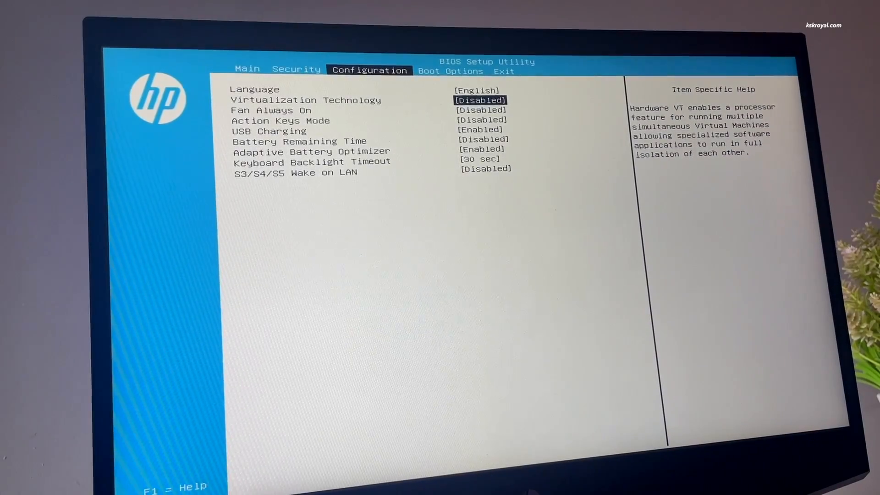
# Set Virtualization Technology to Enabled in the BIOS configuration and exit the setup utility.
pyautogui.press('Return')
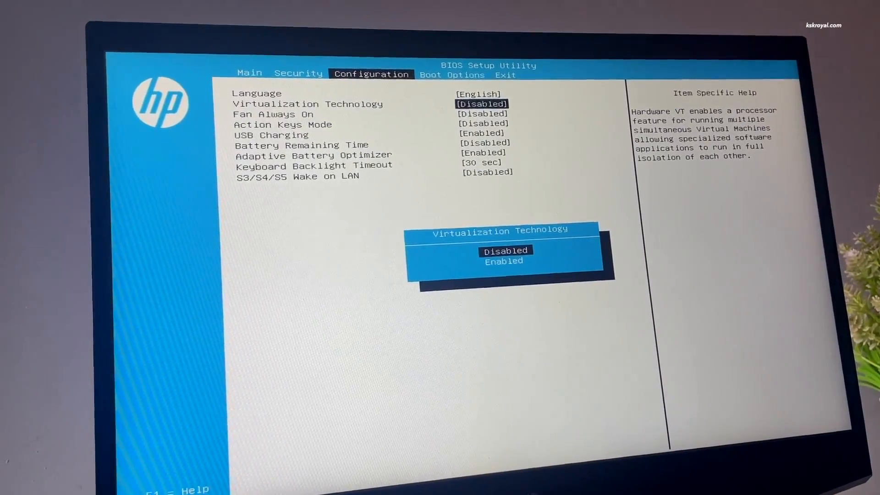
pyautogui.press('Down')
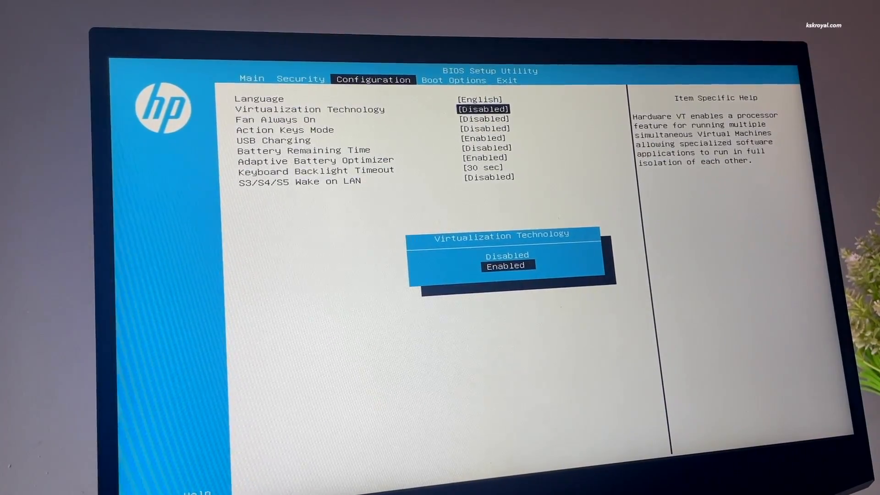
pyautogui.press('Return')
pyautogui.press('Right')
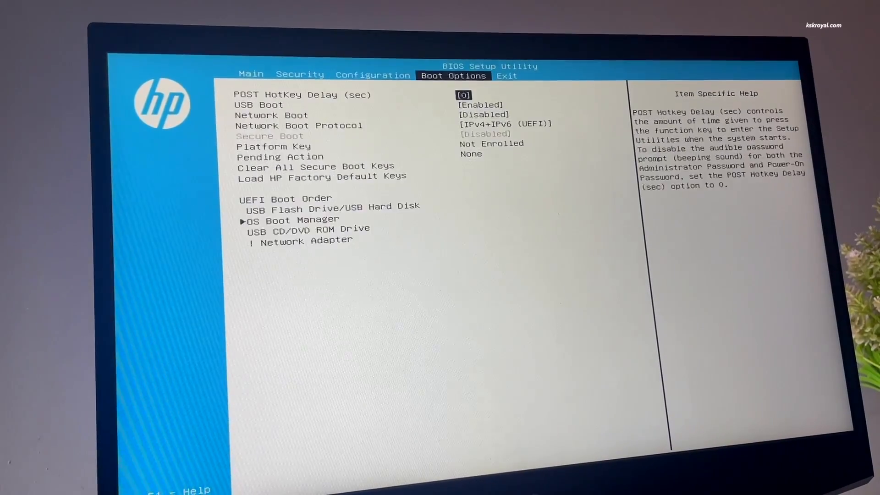
pyautogui.press('Right')
pyautogui.press('Return')
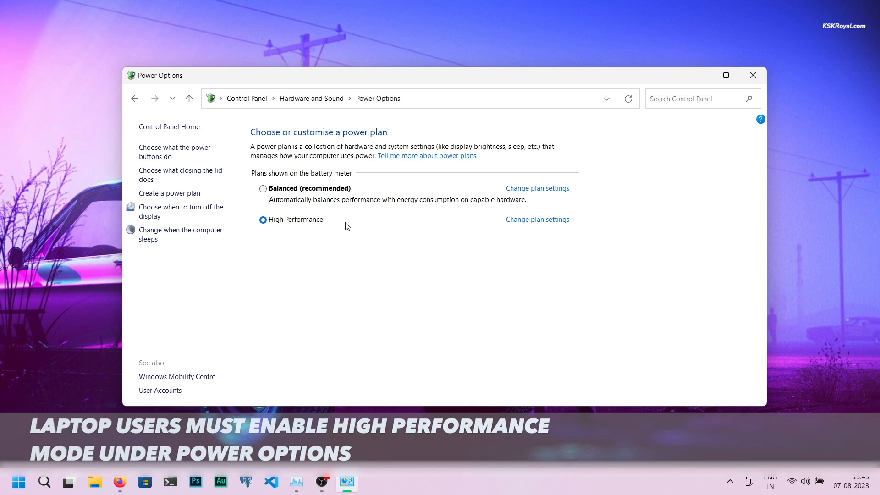
pyautogui.click(155, 198)
pyautogui.click(292, 228)
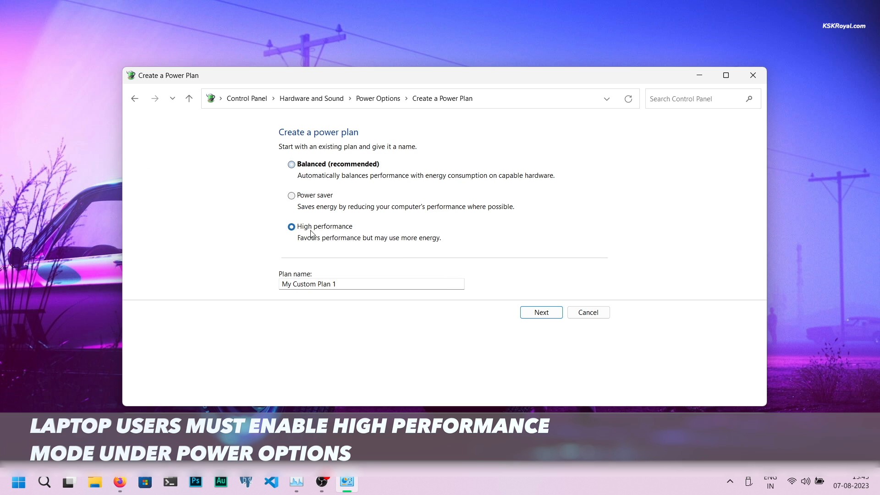
pyautogui.click(590, 313)
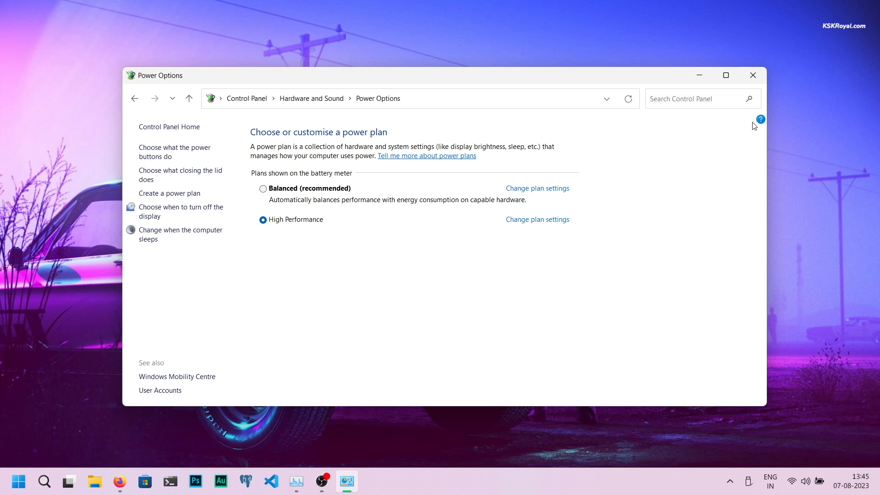
# Close Power Options, switch to Firefox and open the download page from the VirtualBox home page.
pyautogui.click(762, 73)
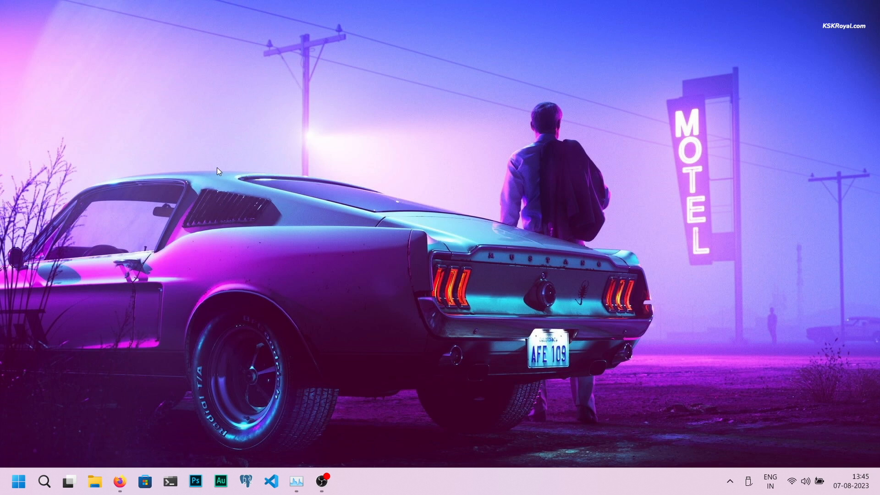
pyautogui.click(120, 482)
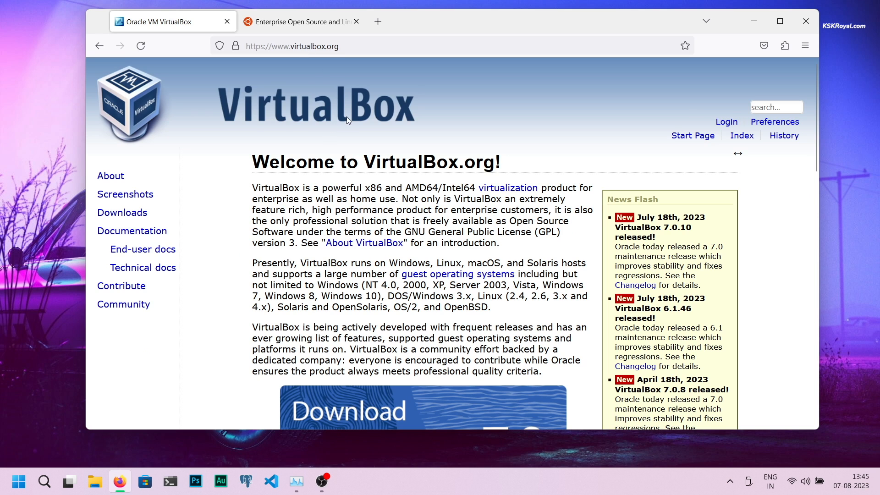
pyautogui.scroll(-2, 347, 118)
pyautogui.click(535, 374)
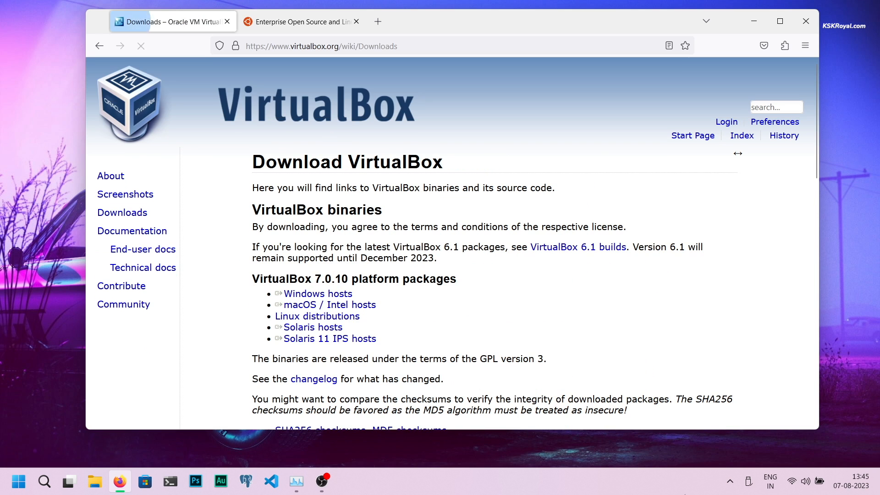
# Download the VirtualBox 7.0.10 platform package for Windows hosts.
pyautogui.tripleClick(334, 205)
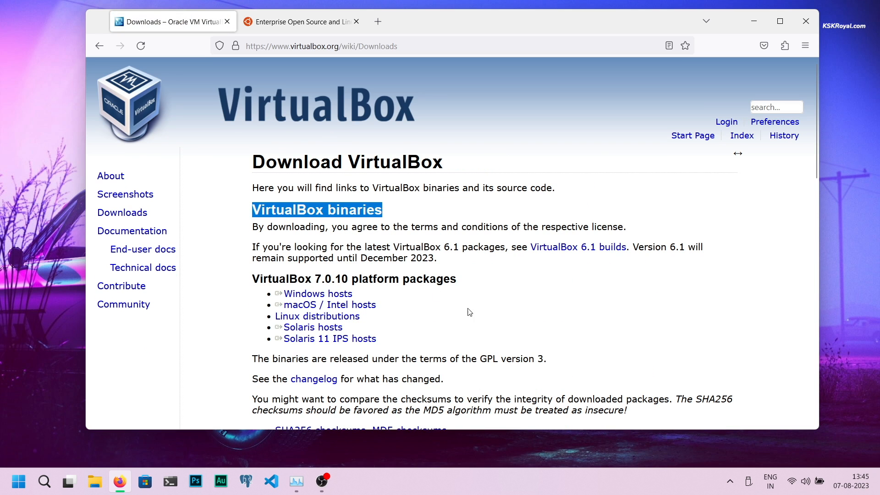
pyautogui.scroll(-1, 470, 312)
pyautogui.doubleClick(343, 219)
pyautogui.moveTo(481, 217); pyautogui.dragTo(273, 217)
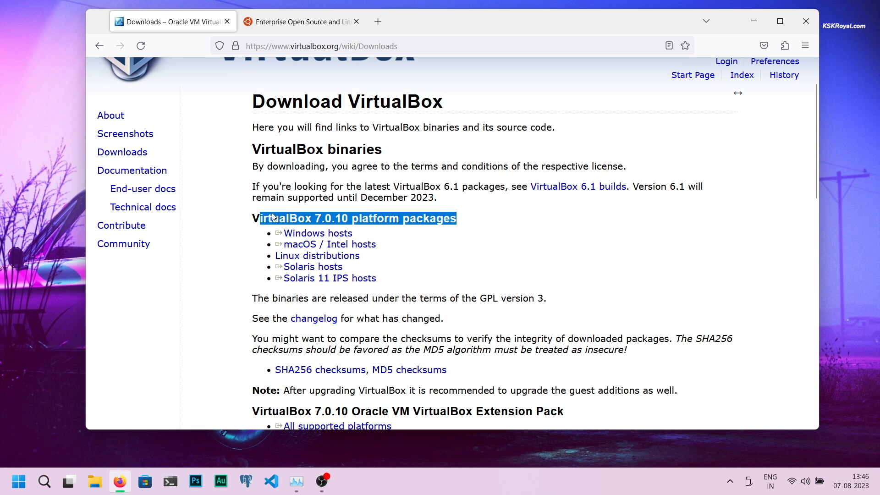
pyautogui.click(341, 231)
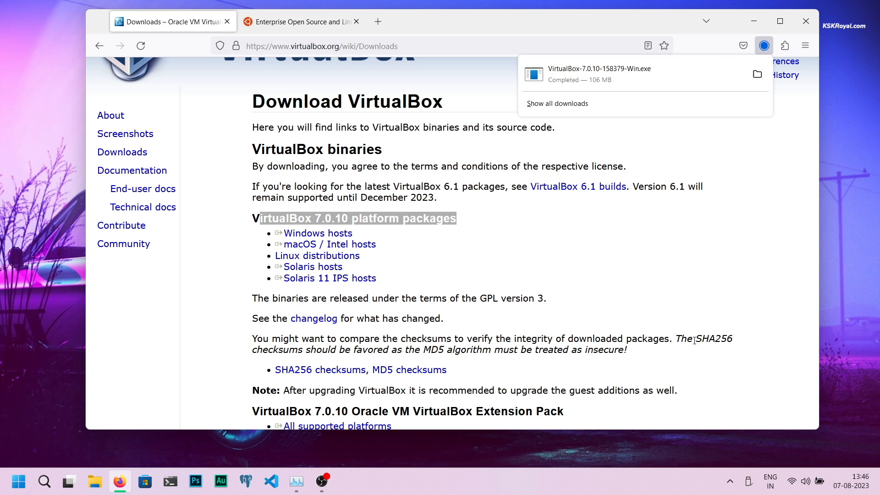
pyautogui.click(694, 341)
# Open the Ubuntu Desktop download page from the already open ubuntu.com site and go to the available releases.
pyautogui.click(298, 22)
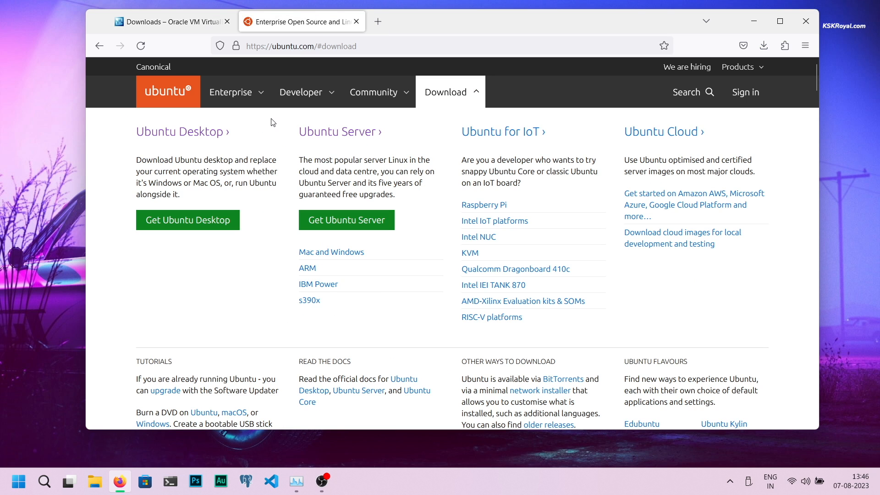
pyautogui.click(192, 132)
pyautogui.tripleClick(247, 232)
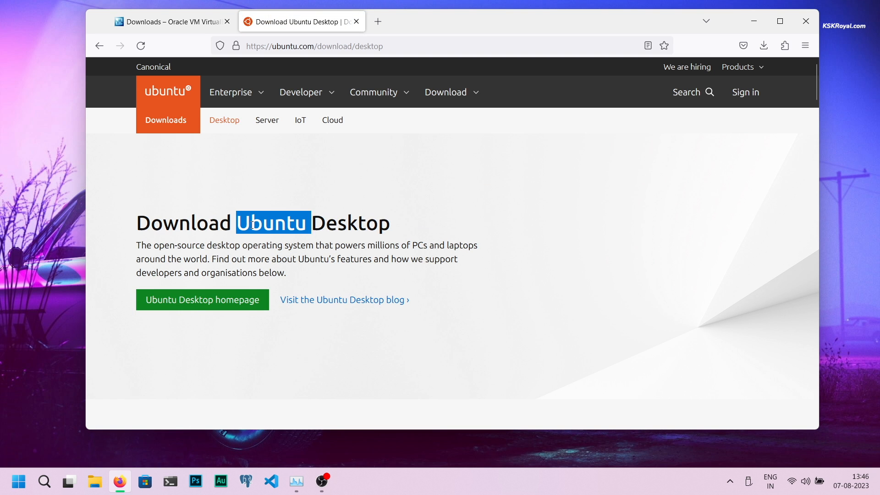
pyautogui.scroll(-4, 350, 298)
pyautogui.scroll(-2, 350, 295)
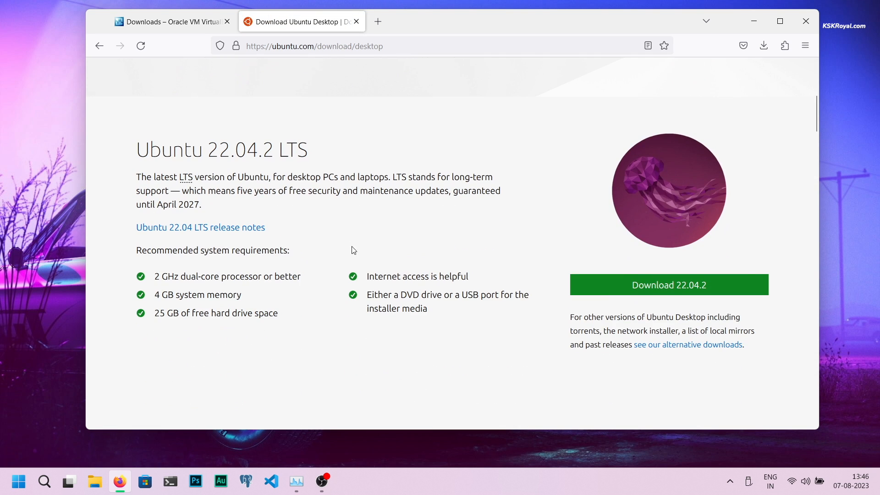
# Compare the Ubuntu 22.04.2 LTS and 23.04 releases with their system requirements, and download Ubuntu 23.04.
pyautogui.tripleClick(254, 154)
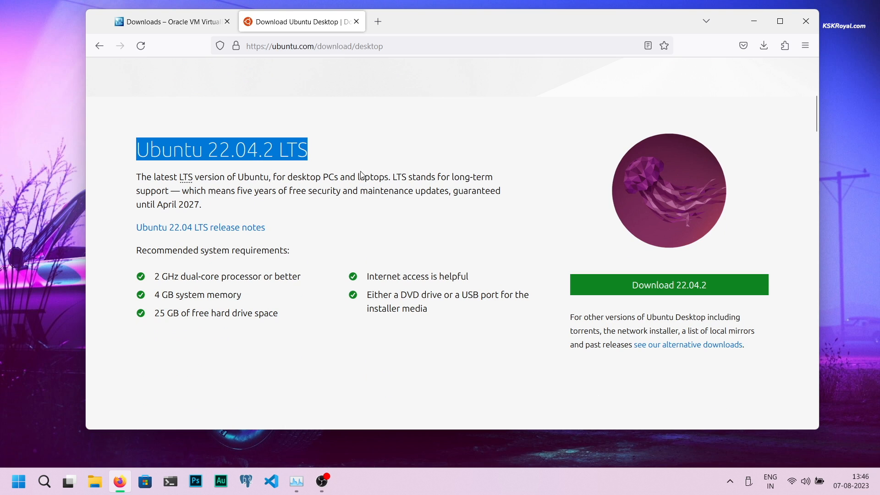
pyautogui.scroll(-4, 524, 335)
pyautogui.tripleClick(235, 218)
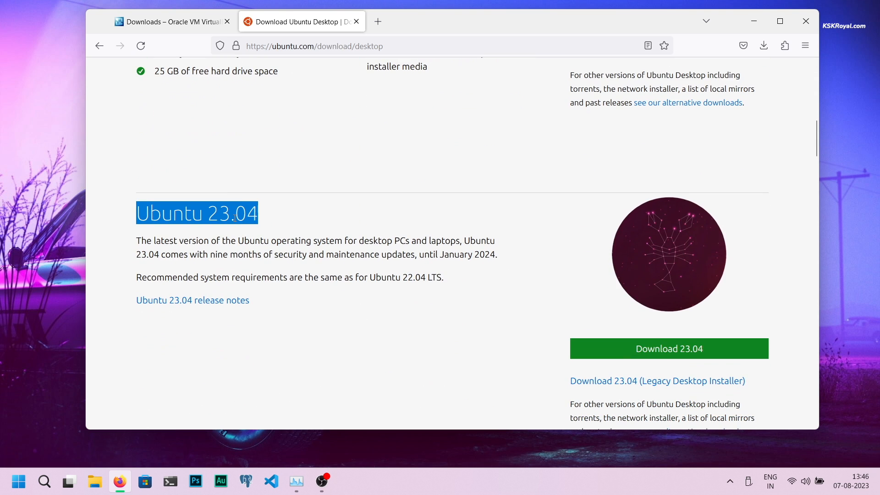
pyautogui.scroll(3, 443, 337)
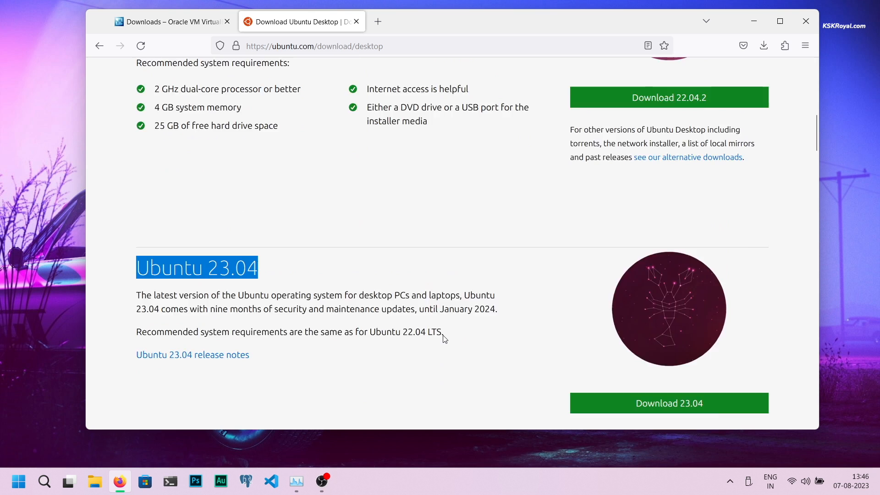
pyautogui.doubleClick(270, 90)
pyautogui.scroll(-3, 305, 281)
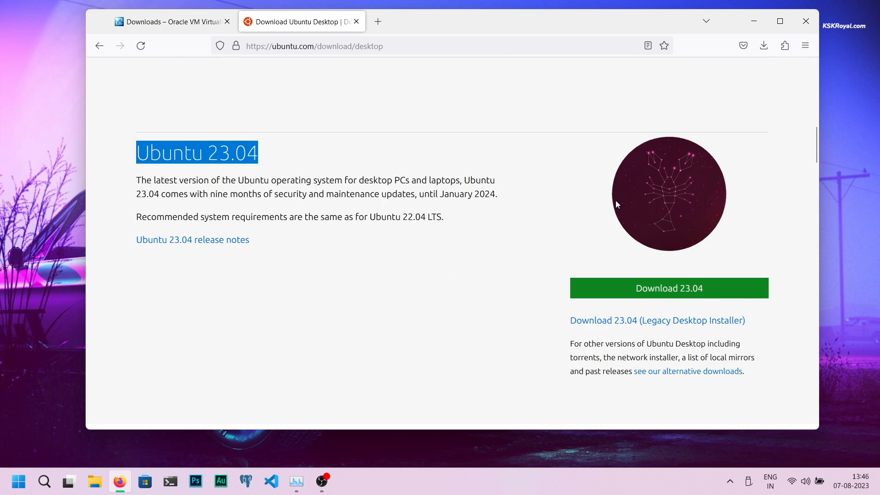
pyautogui.click(709, 293)
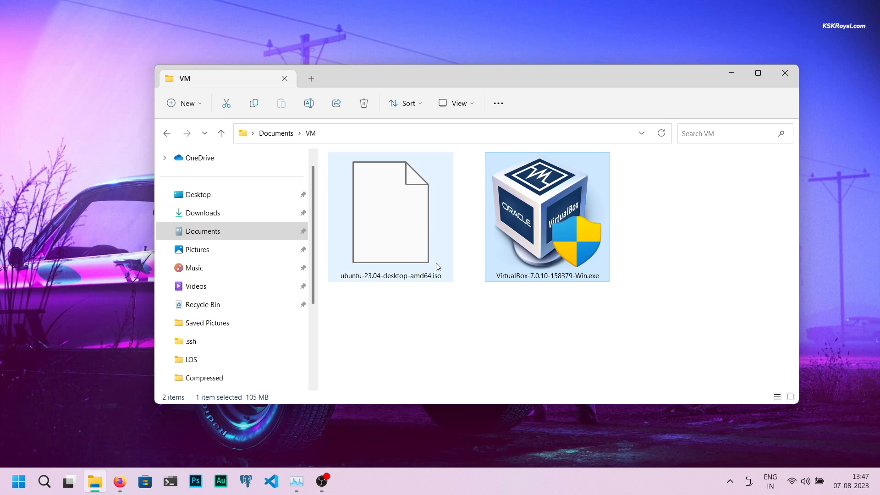
# Run the VirtualBox-7.0.10-158379-Win.exe installer from the VM folder and minimise the folder window.
pyautogui.click(438, 266)
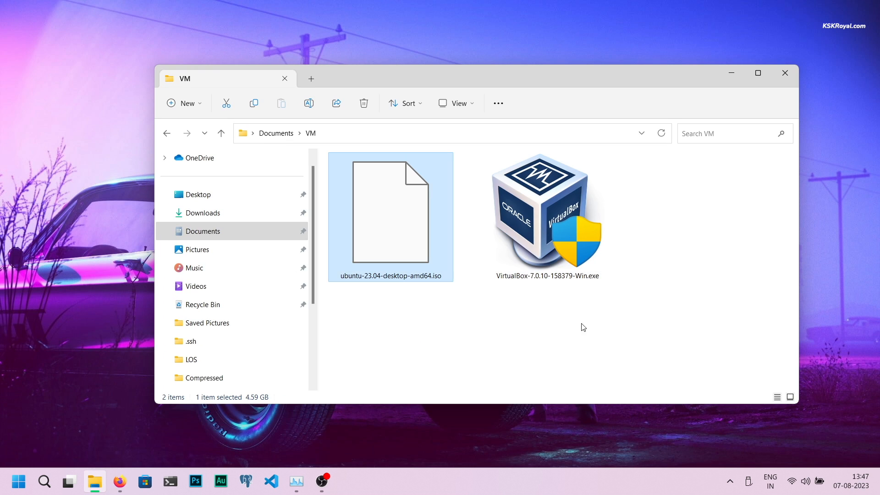
pyautogui.moveTo(679, 323); pyautogui.dragTo(375, 159)
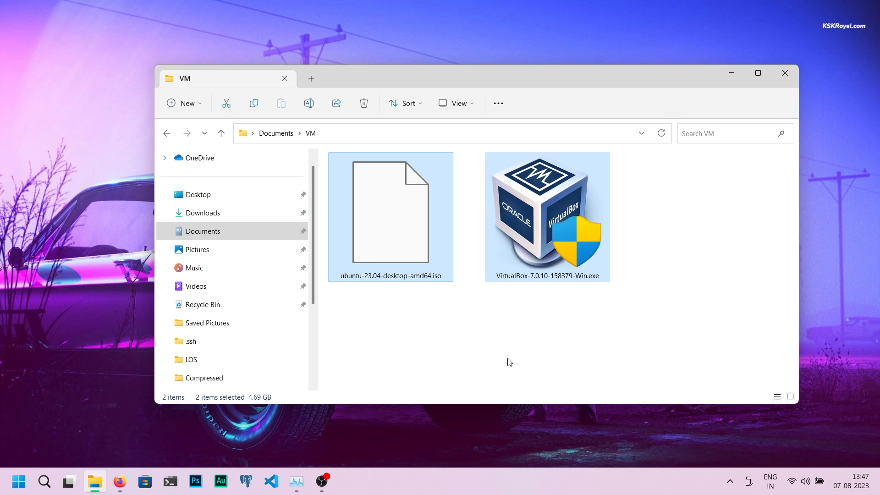
pyautogui.click(573, 369)
pyautogui.click(593, 186)
pyautogui.doubleClick(595, 177)
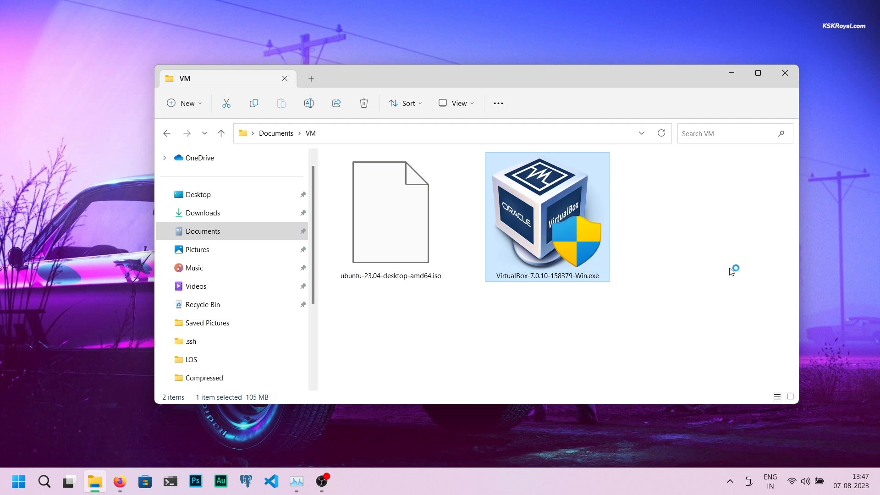
pyautogui.click(731, 73)
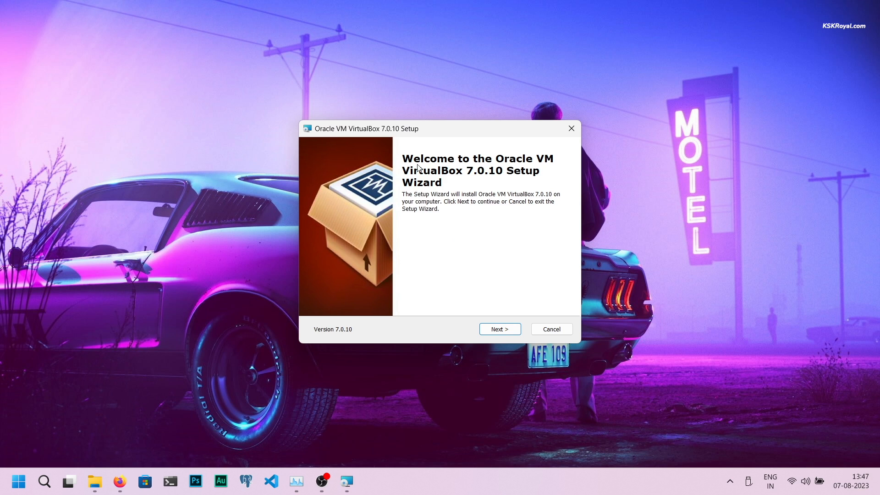
# Install VirtualBox 7.0.10 with the default features and location, accepting the network interface and missing Python dependency warnings, and finish by launching it.
pyautogui.click(507, 333)
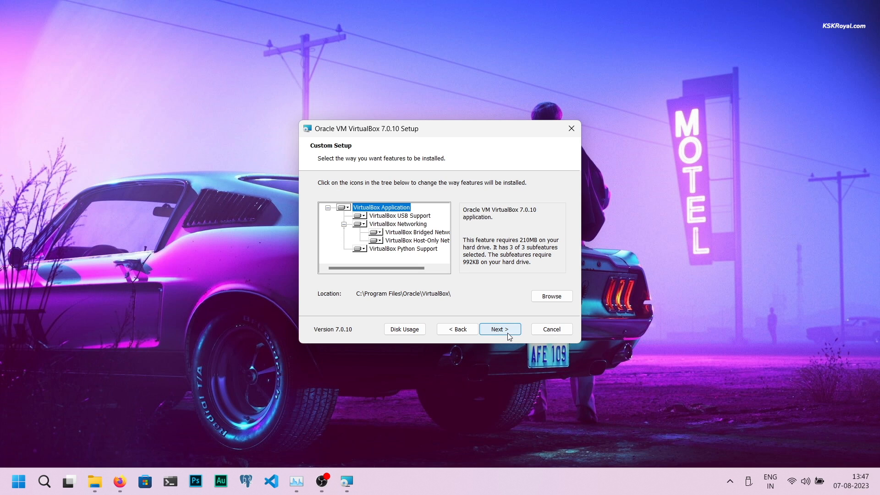
pyautogui.click(513, 330)
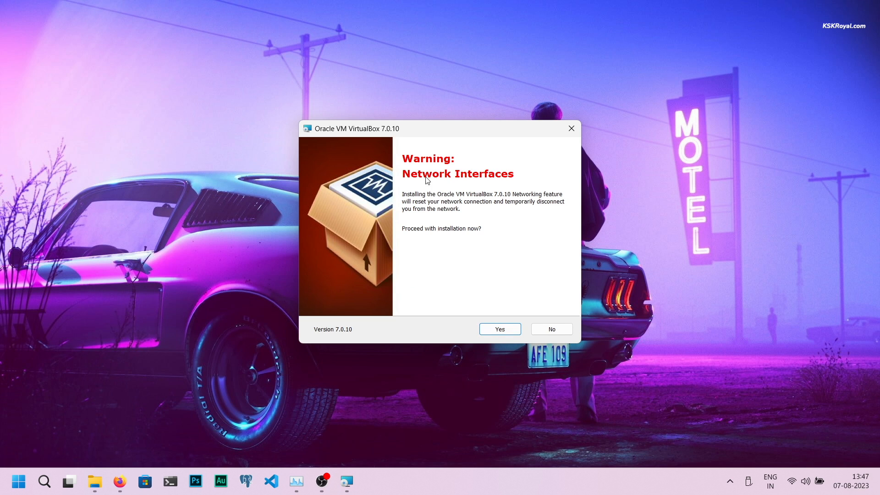
pyautogui.click(513, 331)
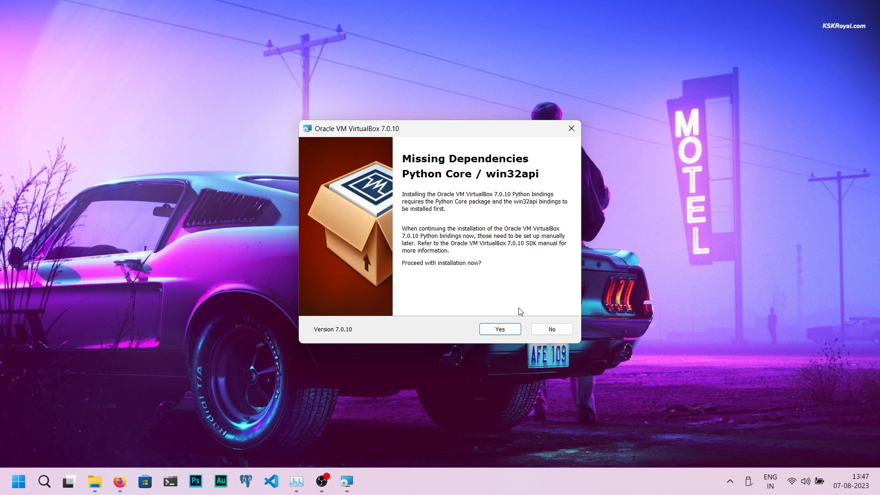
pyautogui.click(511, 332)
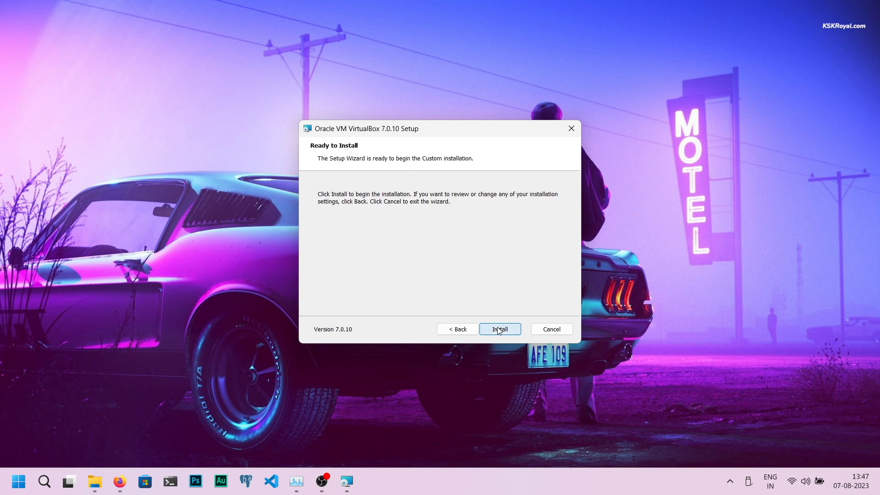
pyautogui.click(500, 330)
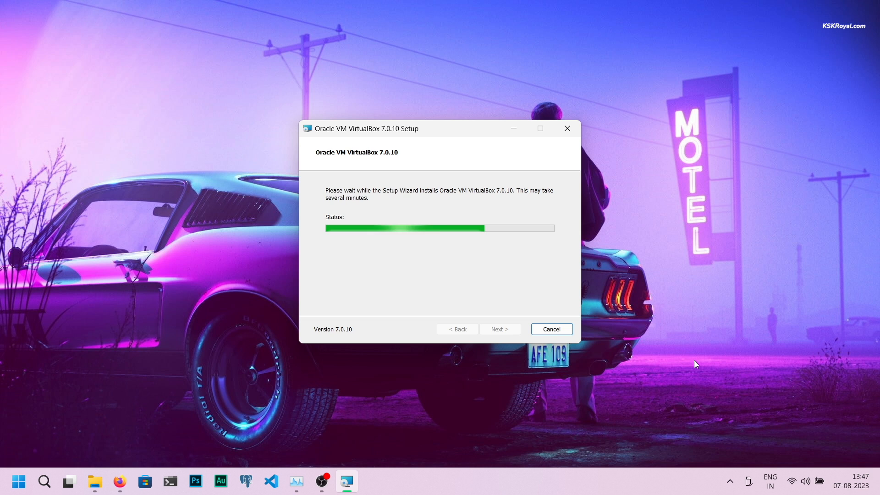
pyautogui.click(508, 332)
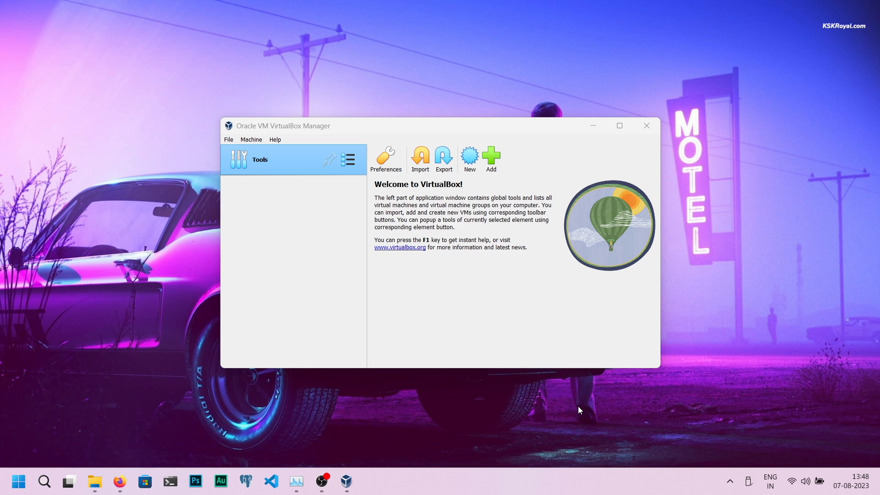
# Start a new virtual machine named Ubuntu Linux in the default folder, with type Linux, version Ubuntu (64-bit) and no ISO image.
pyautogui.click(470, 161)
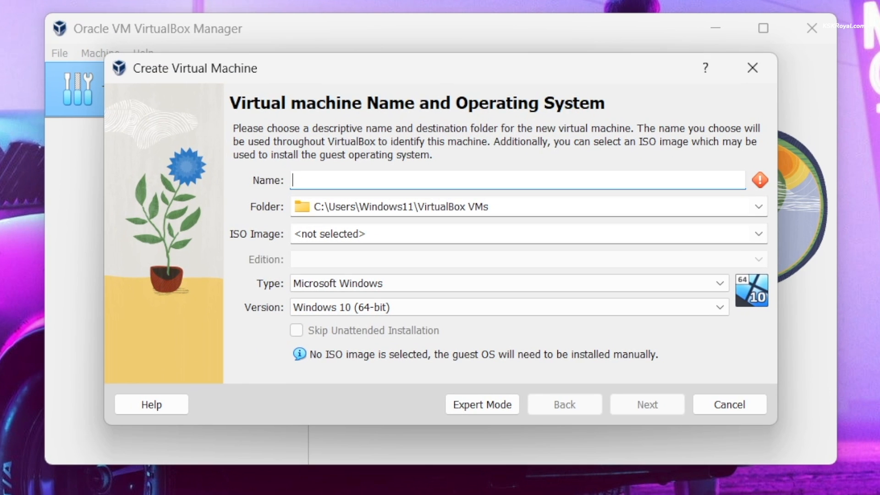
pyautogui.write('Ubuntu Linux')
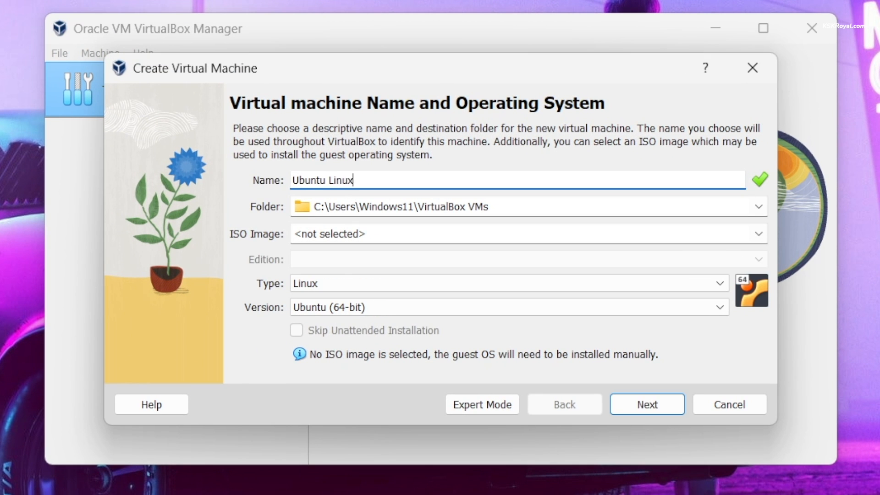
pyautogui.moveTo(497, 208); pyautogui.dragTo(161, 207)
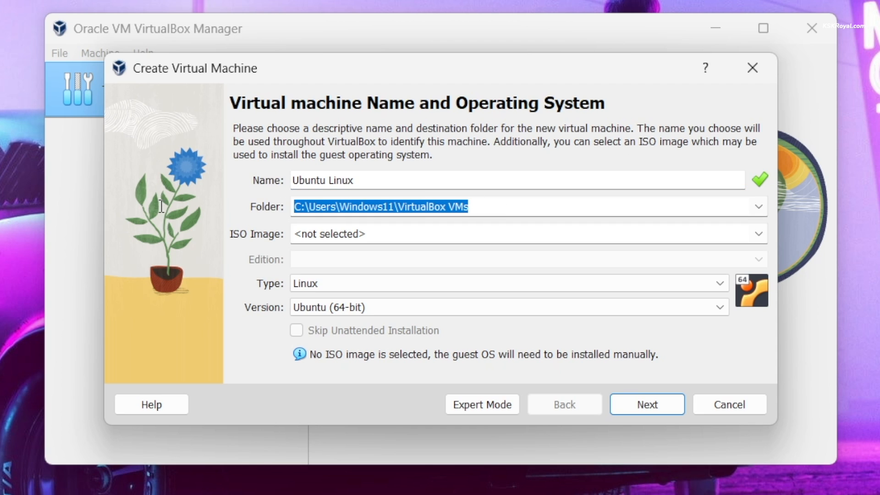
pyautogui.click(403, 286)
pyautogui.click(312, 312)
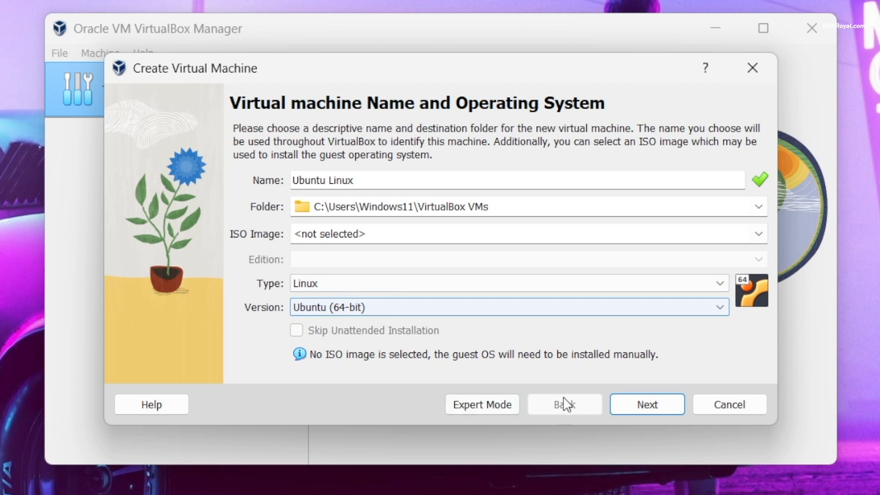
pyautogui.click(631, 404)
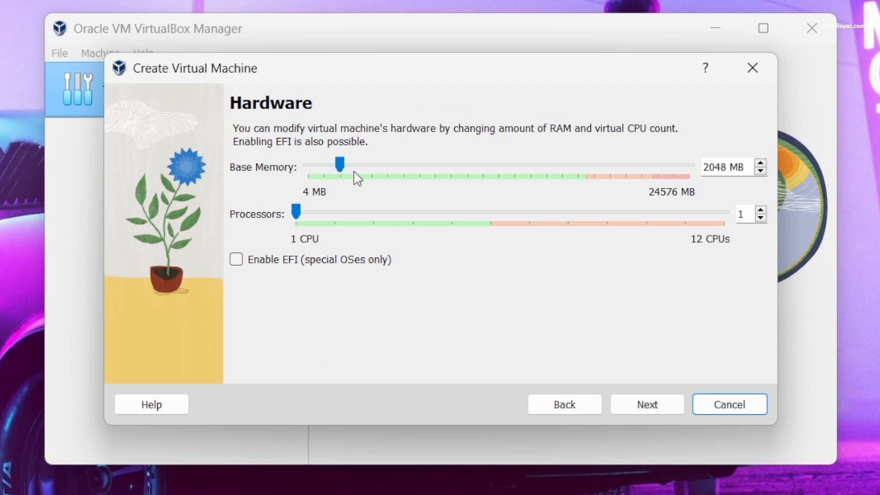
# Allocate 10109 MB of base memory and 4 processors to the virtual machine, and continue to the hard disk settings.
pyautogui.moveTo(354, 172); pyautogui.dragTo(468, 177)
pyautogui.moveTo(709, 168); pyautogui.dragTo(775, 174)
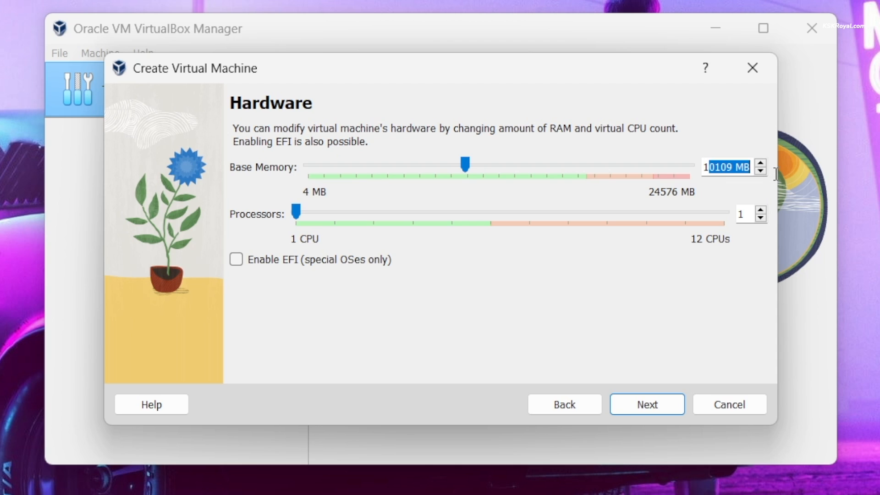
pyautogui.click(412, 219)
pyautogui.click(413, 219)
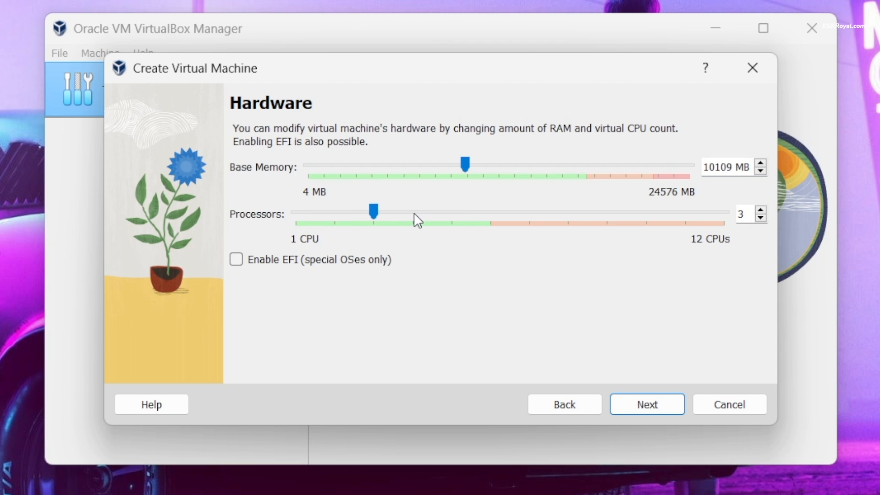
pyautogui.click(413, 220)
pyautogui.click(640, 408)
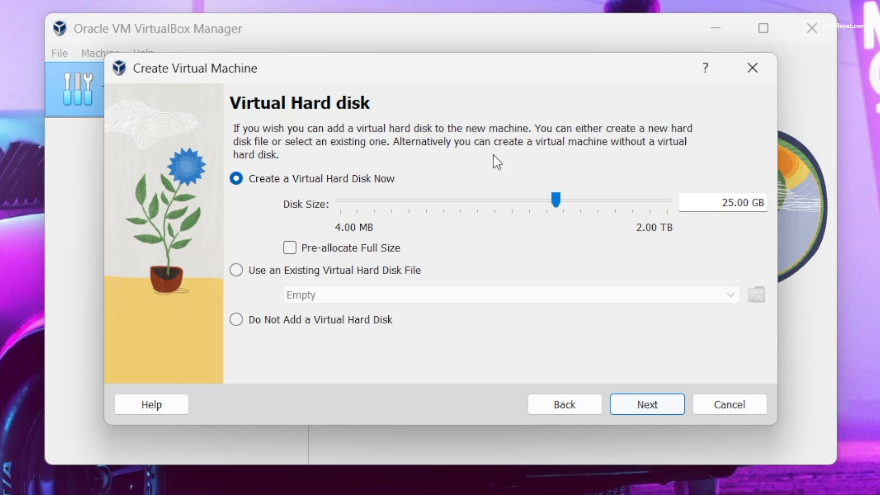
# Create a new 50.51 GB virtual hard disk without pre-allocation and finish creating the virtual machine.
pyautogui.moveTo(555, 206); pyautogui.dragTo(573, 204)
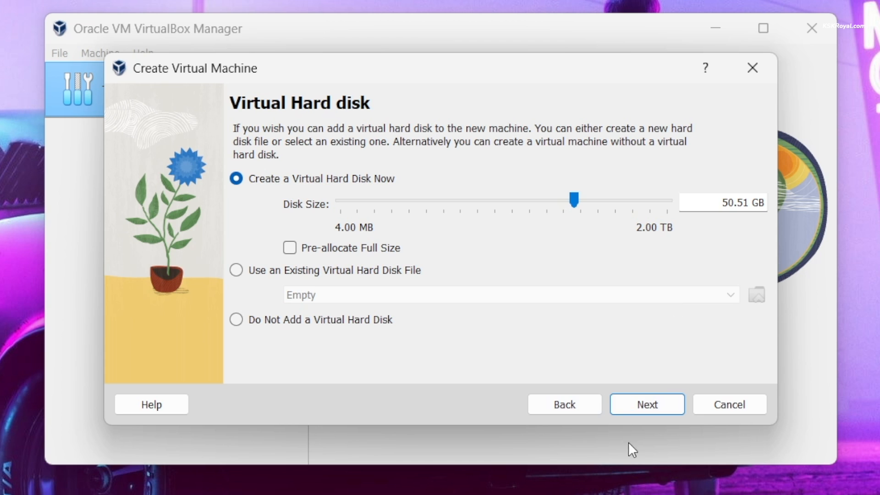
pyautogui.click(655, 410)
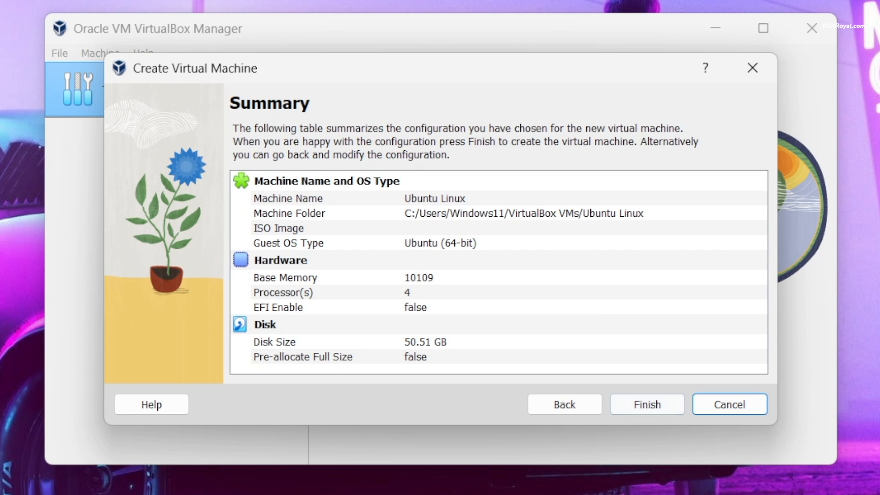
pyautogui.click(664, 404)
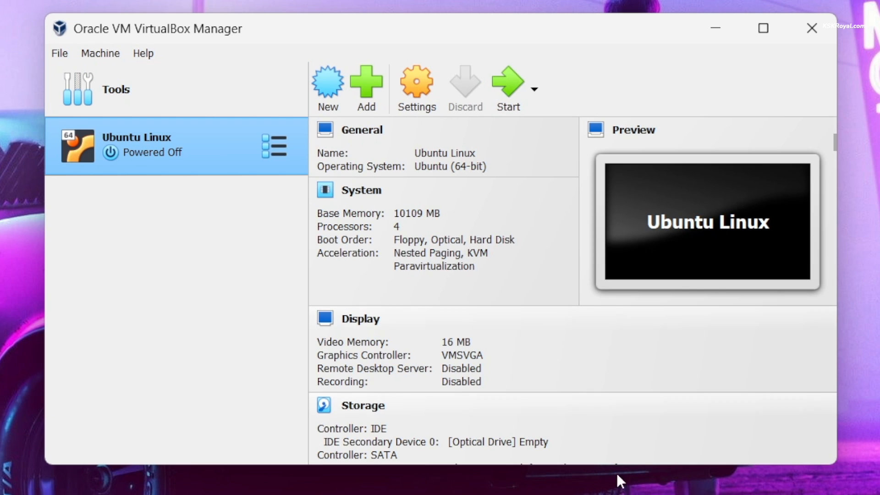
# Maximise the VirtualBox Manager and set the Ubuntu Linux machine's shared clipboard to Bidirectional.
pyautogui.click(763, 28)
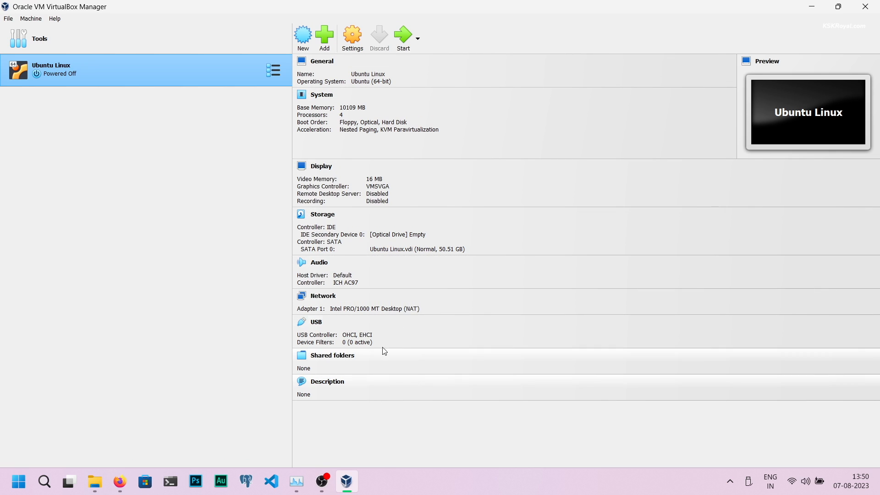
pyautogui.click(353, 37)
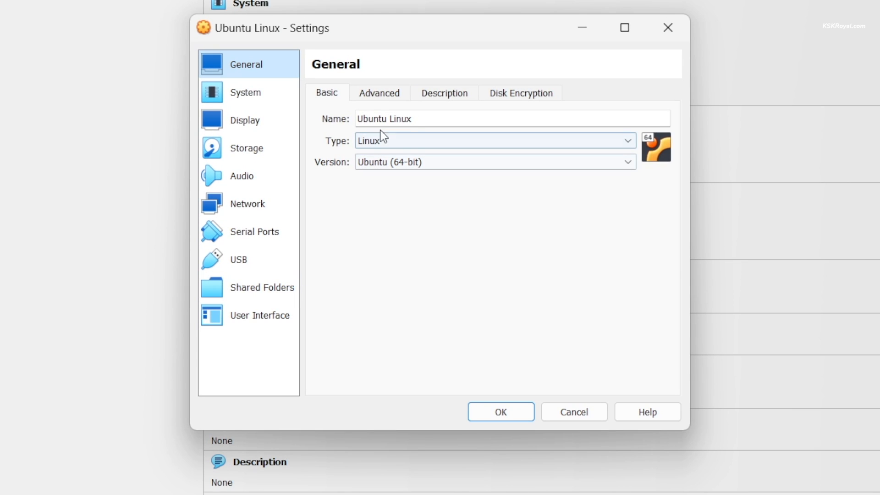
pyautogui.click(388, 97)
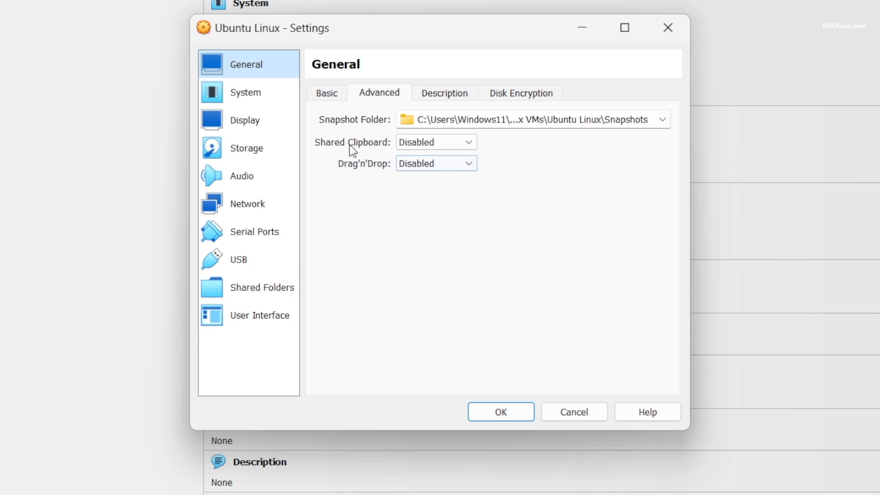
pyautogui.click(417, 148)
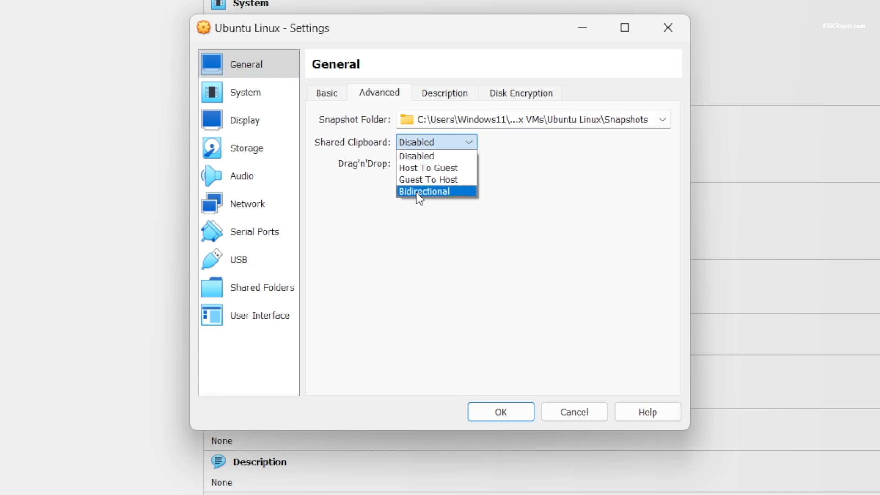
pyautogui.click(420, 192)
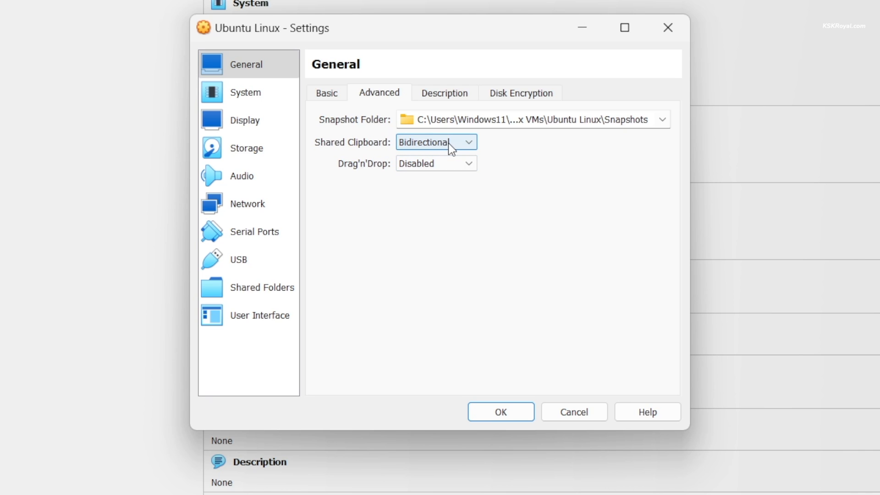
# Set the machine's video memory to 128 MB and enable 3D acceleration in its display settings.
pyautogui.click(245, 93)
pyautogui.click(247, 121)
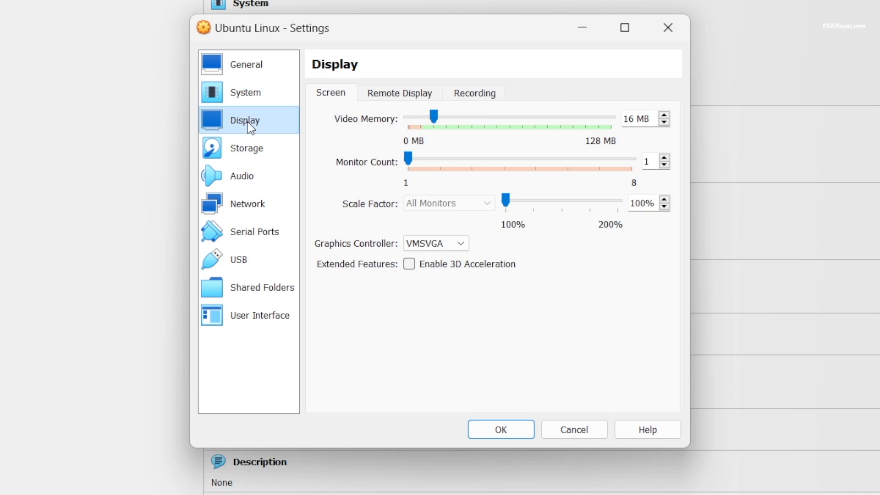
pyautogui.moveTo(431, 118); pyautogui.dragTo(612, 113)
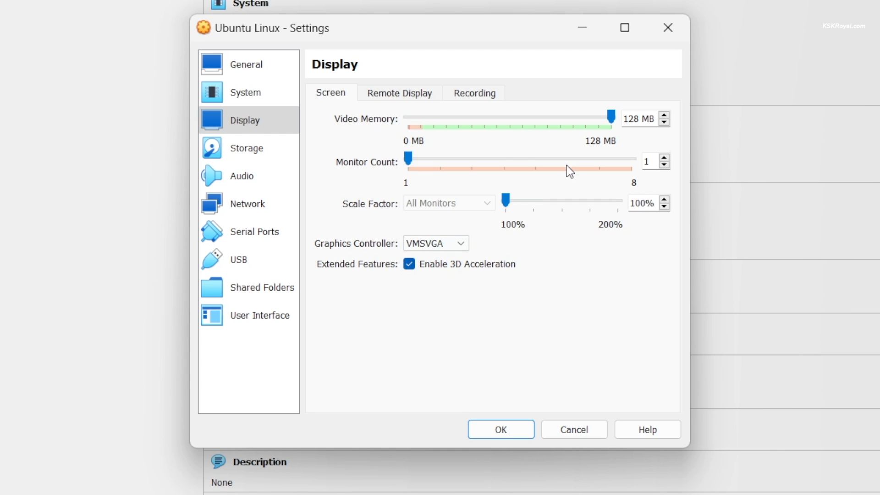
# Attach ubuntu-23.04-desktop-amd64.iso from the Documents VM folder to the empty optical drive on the IDE controller.
pyautogui.click(270, 147)
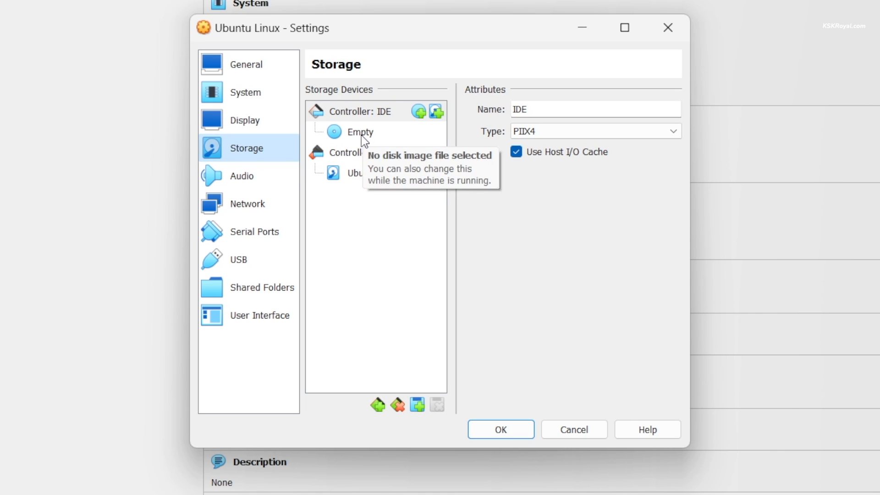
pyautogui.click(383, 114)
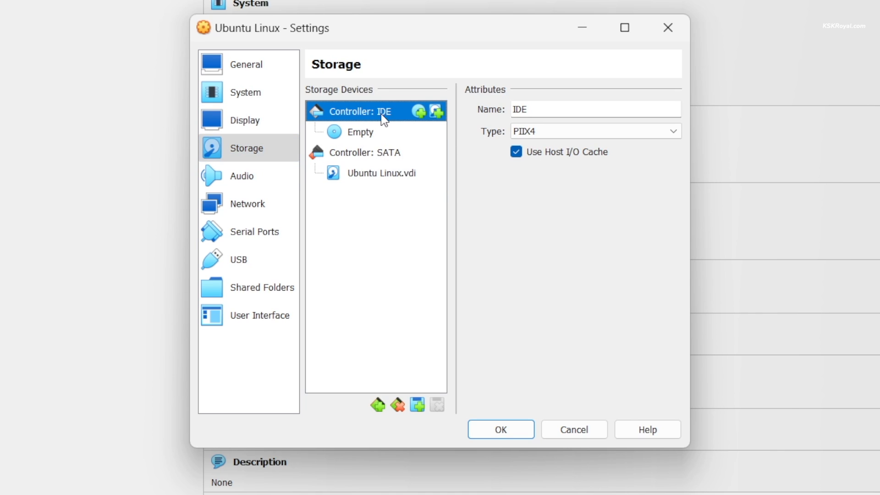
pyautogui.click(361, 134)
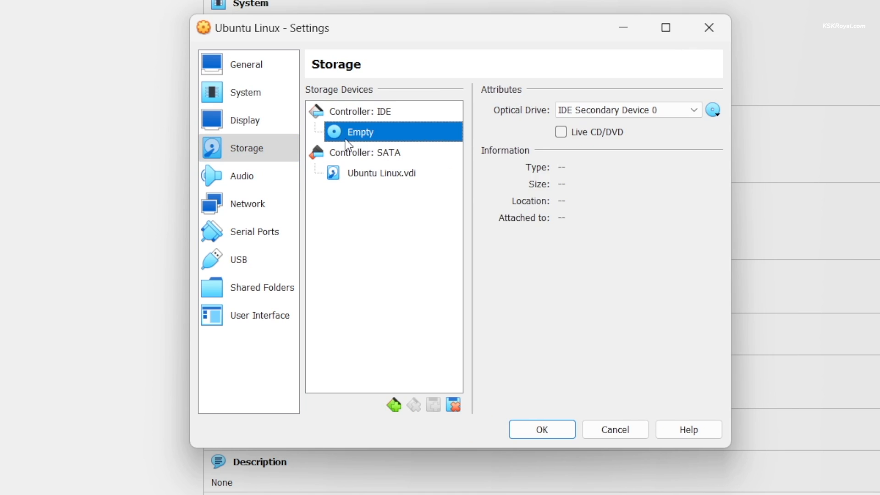
pyautogui.click(713, 110)
pyautogui.click(764, 155)
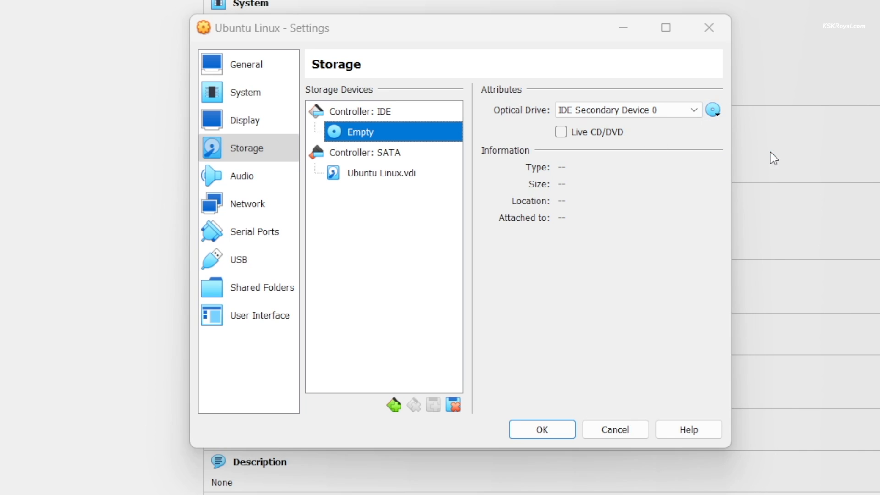
pyautogui.click(270, 278)
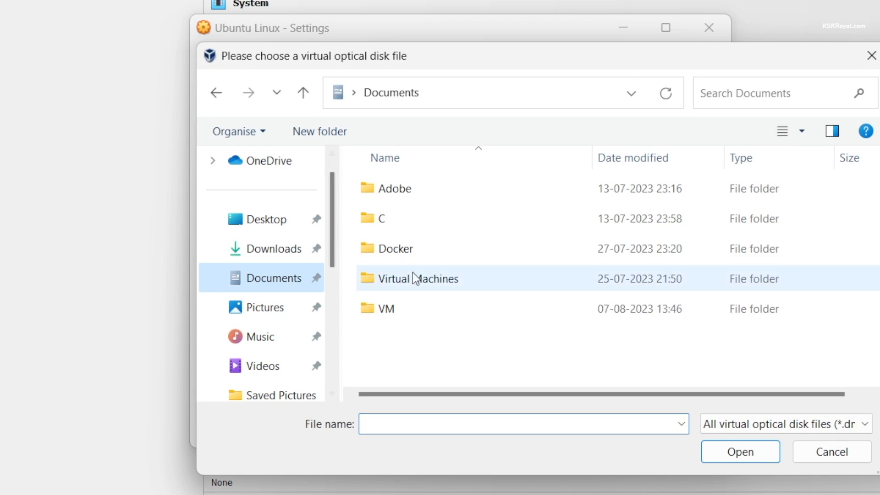
pyautogui.doubleClick(407, 306)
pyautogui.click(426, 189)
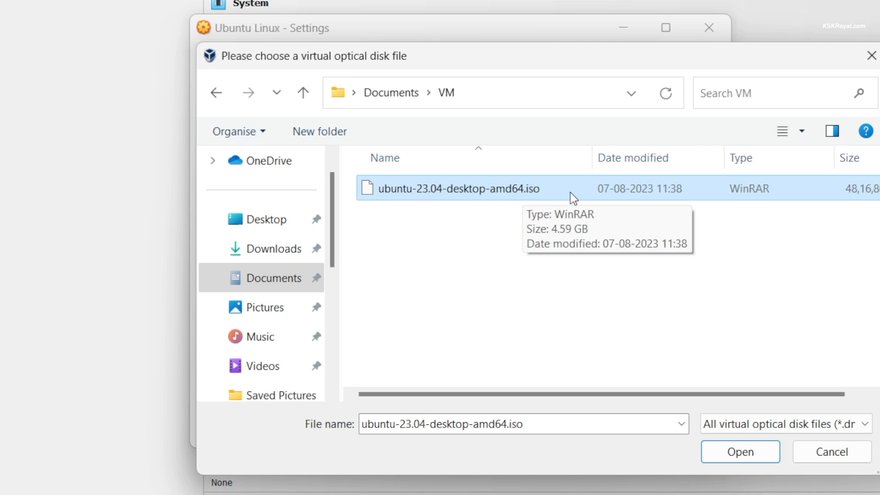
pyautogui.click(724, 451)
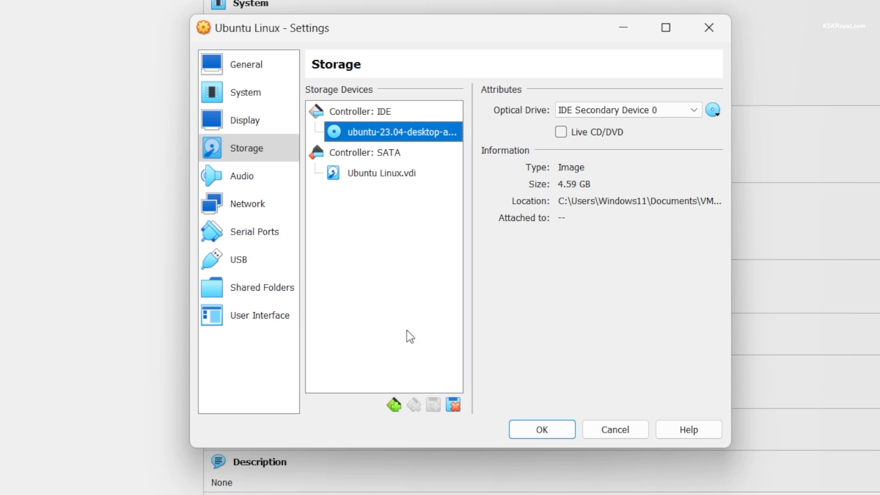
# Review the audio, network, serial port, USB, shared folder and user interface settings, and save the machine's configuration.
pyautogui.click(259, 181)
pyautogui.click(257, 211)
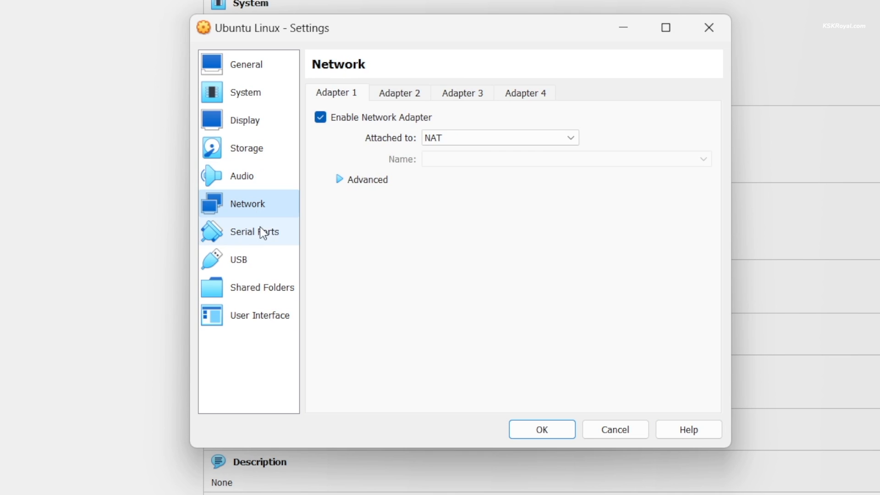
pyautogui.click(261, 231)
pyautogui.click(258, 257)
pyautogui.click(259, 293)
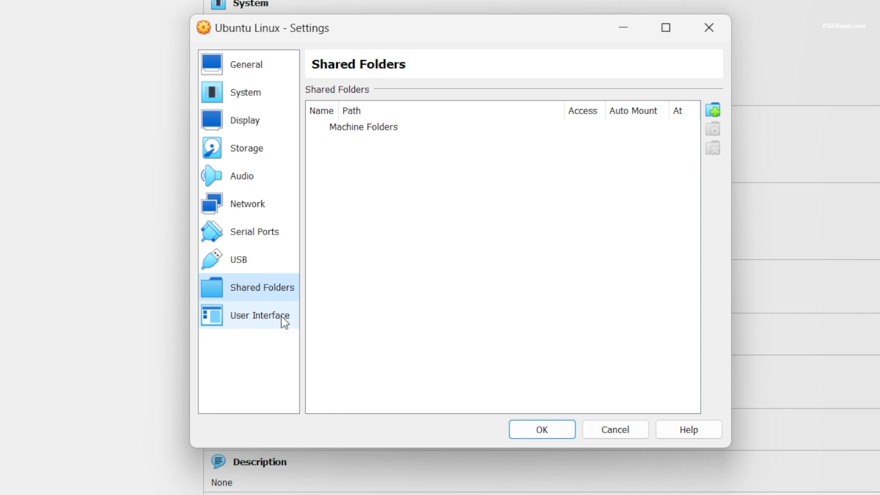
pyautogui.click(280, 321)
pyautogui.click(532, 439)
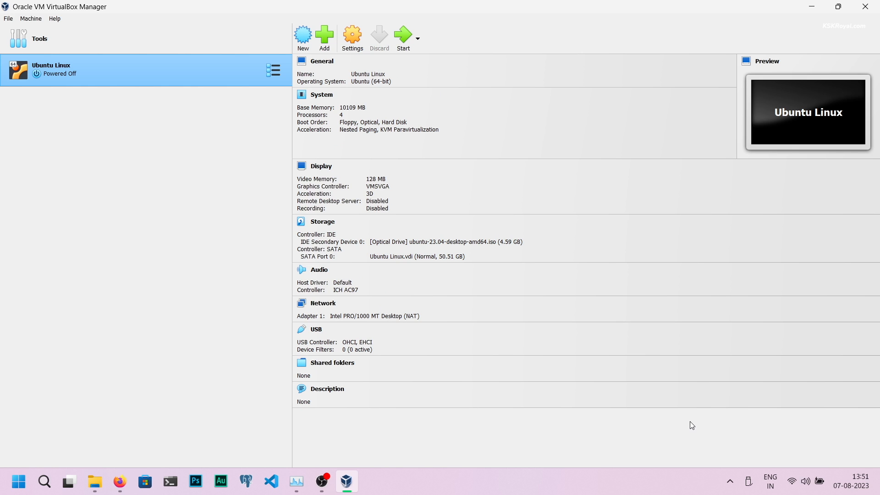
# Start the Ubuntu Linux virtual machine and minimise the VirtualBox Manager window.
pyautogui.click(404, 36)
pyautogui.click(811, 7)
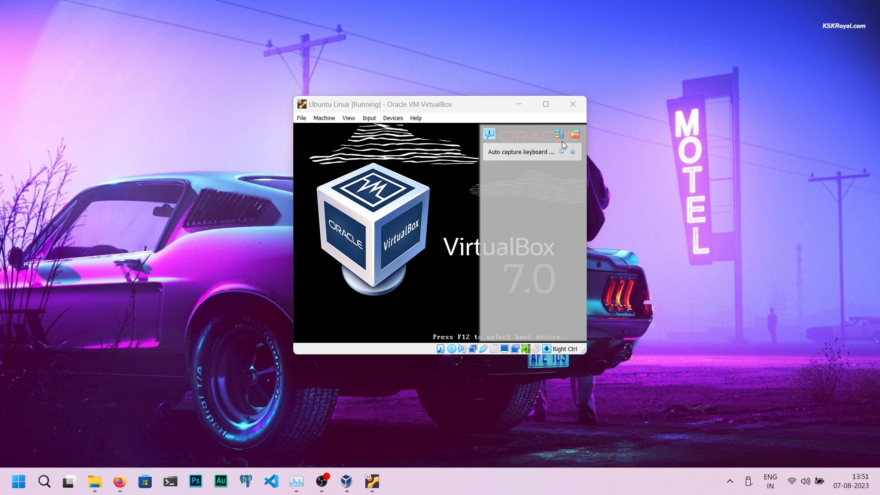
# Dismiss the keyboard auto-capture notice, reposition the virtual machine window, and allow input capture without showing the message again.
pyautogui.click(561, 153)
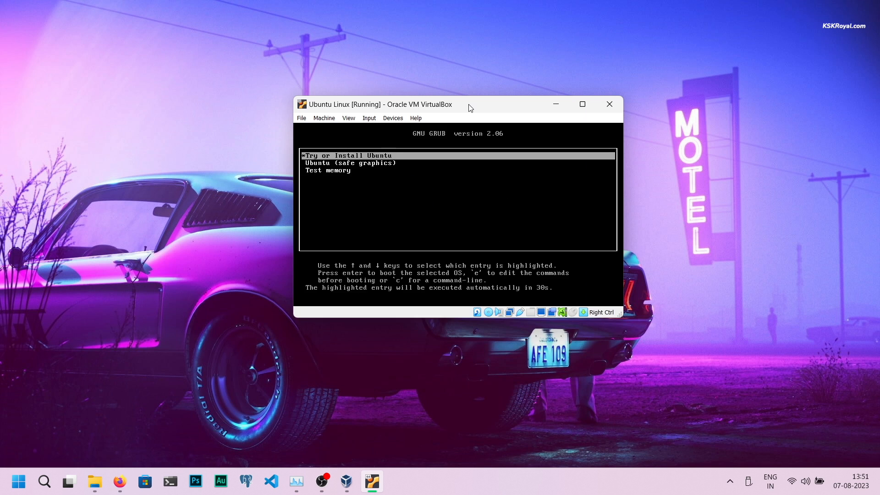
pyautogui.moveTo(471, 107); pyautogui.dragTo(407, 104)
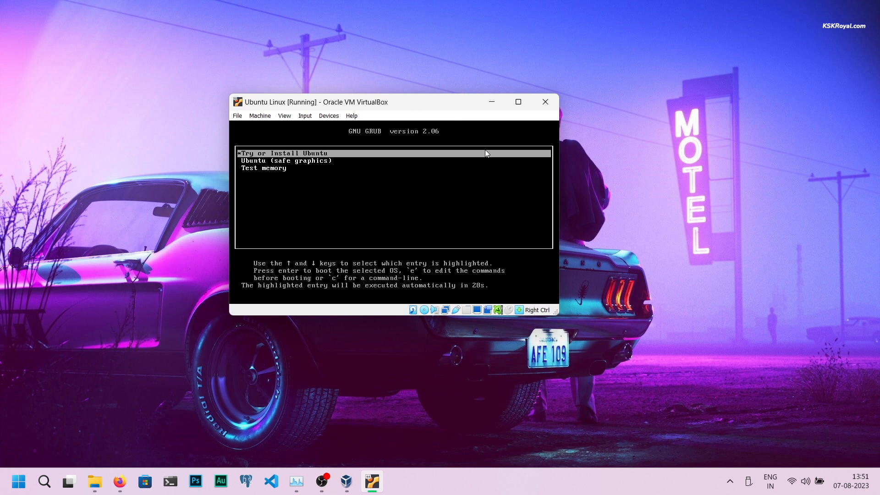
pyautogui.click(524, 129)
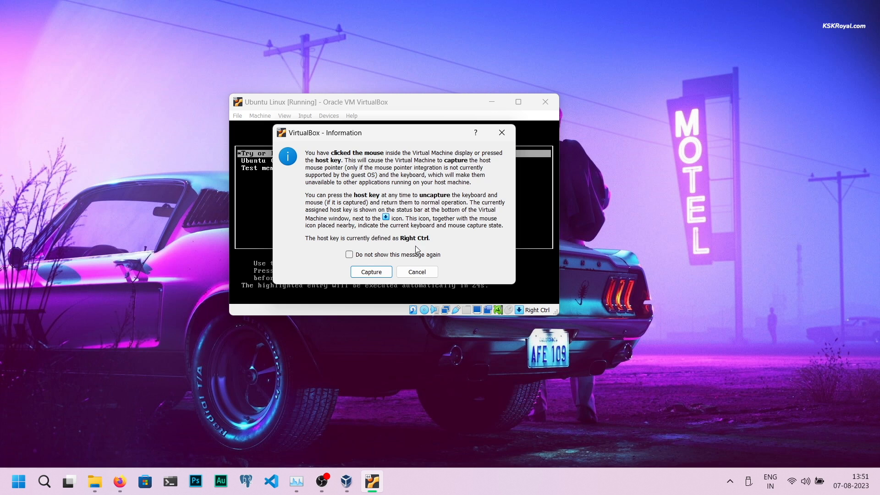
pyautogui.click(357, 257)
pyautogui.click(367, 273)
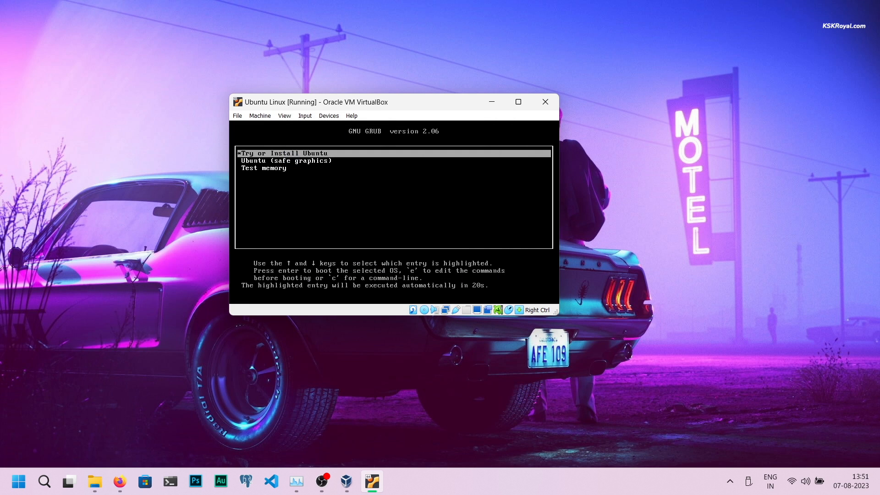
# Practise releasing the captured mouse and keyboard to the host and recapturing them in the virtual machine.
pyautogui.press('Control_R')
pyautogui.click(796, 88)
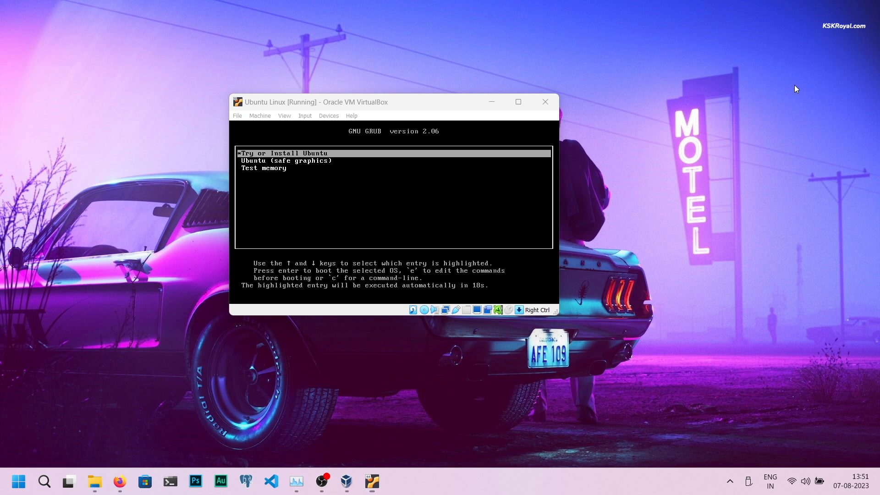
pyautogui.click(487, 133)
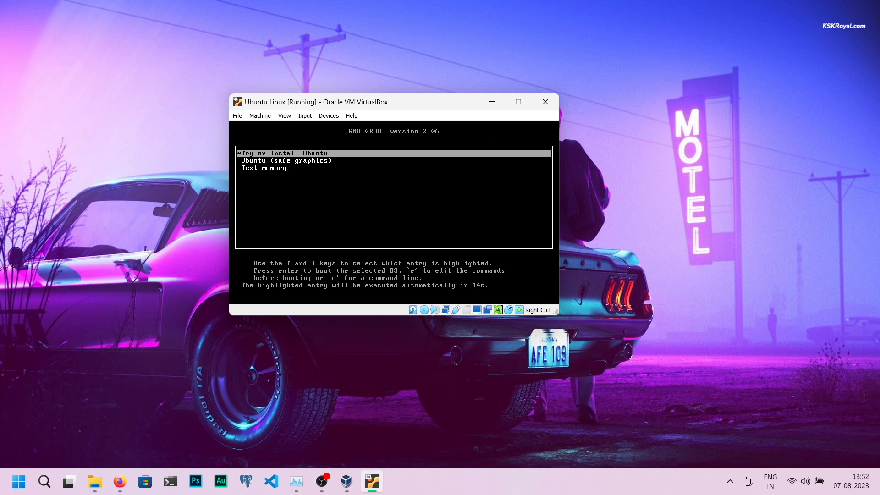
pyautogui.press('Control_R')
# Boot the virtual machine with the Try or Install Ubuntu entry of the GRUB menu.
pyautogui.click(358, 132)
pyautogui.press('Down')
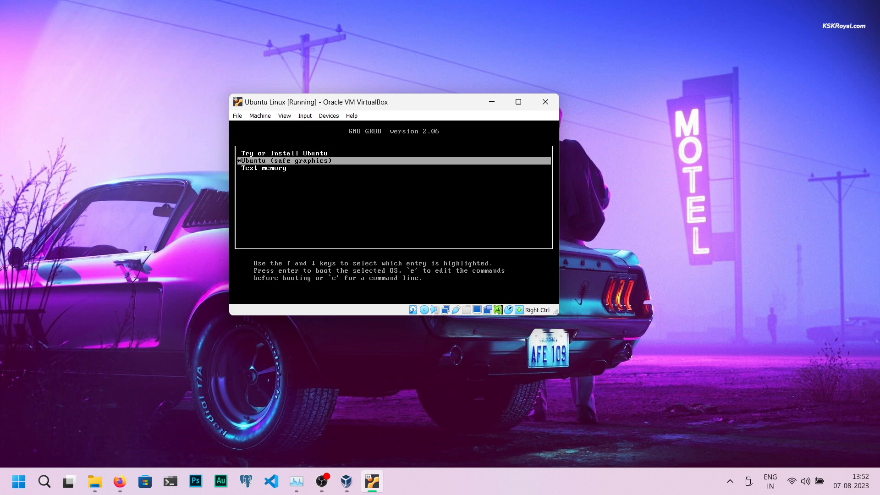
pyautogui.press('Up')
pyautogui.press('Return')
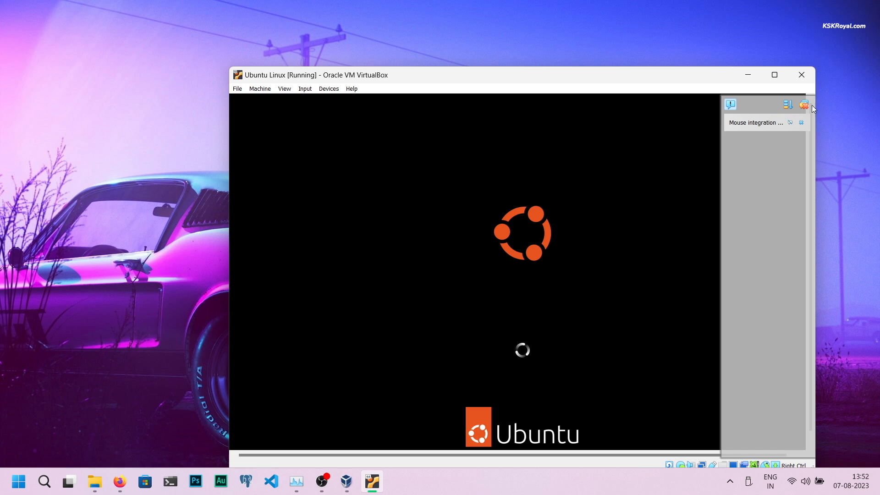
# Dismiss the mouse integration notice and maximise the virtual machine window.
pyautogui.click(787, 123)
pyautogui.moveTo(705, 77); pyautogui.dragTo(623, 45)
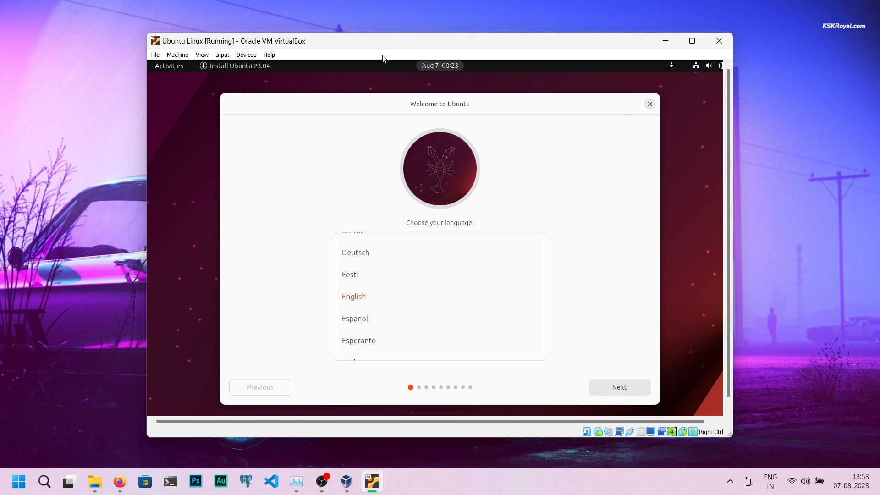
pyautogui.click(692, 40)
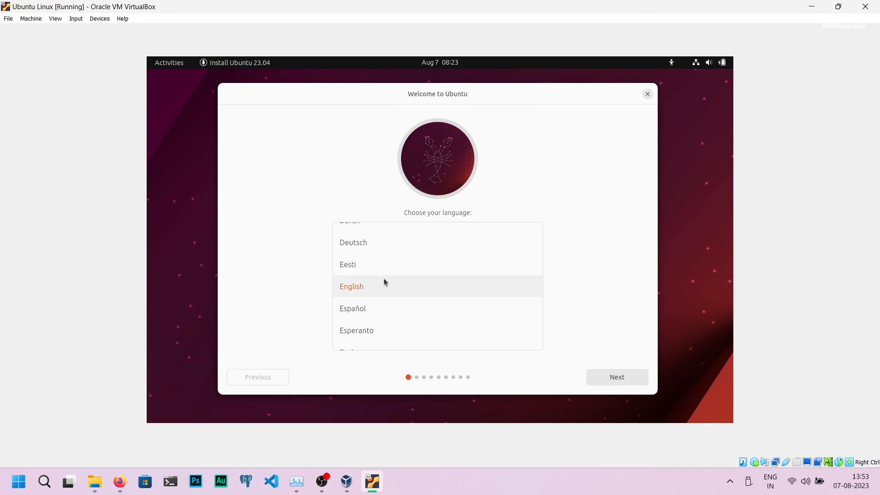
# Choose Install Ubuntu, keeping English as the installer language and English (US) as the keyboard layout.
pyautogui.click(636, 380)
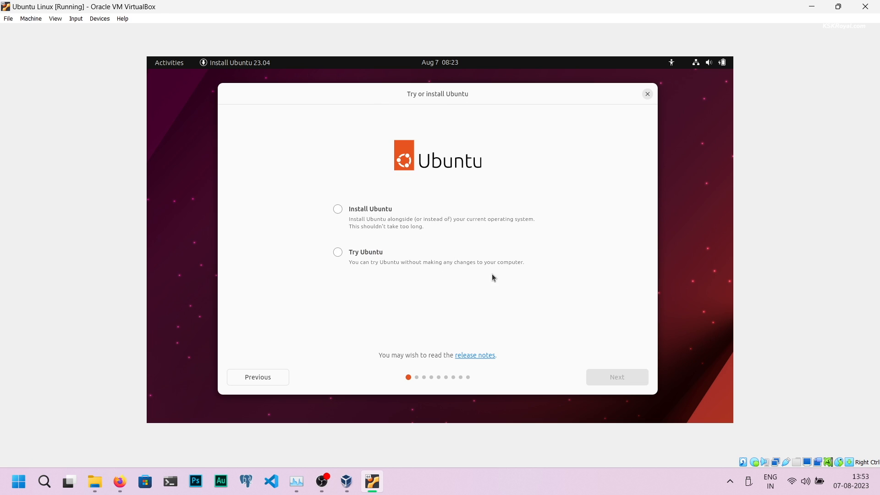
pyautogui.click(341, 208)
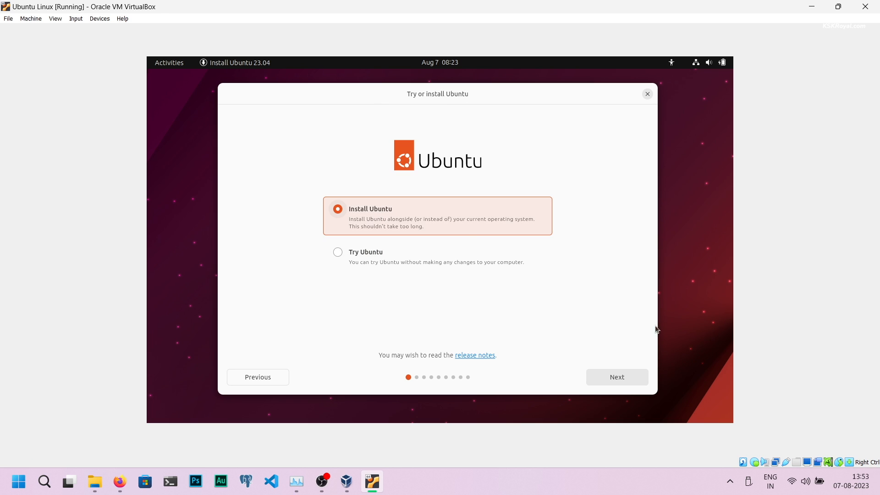
pyautogui.click(636, 380)
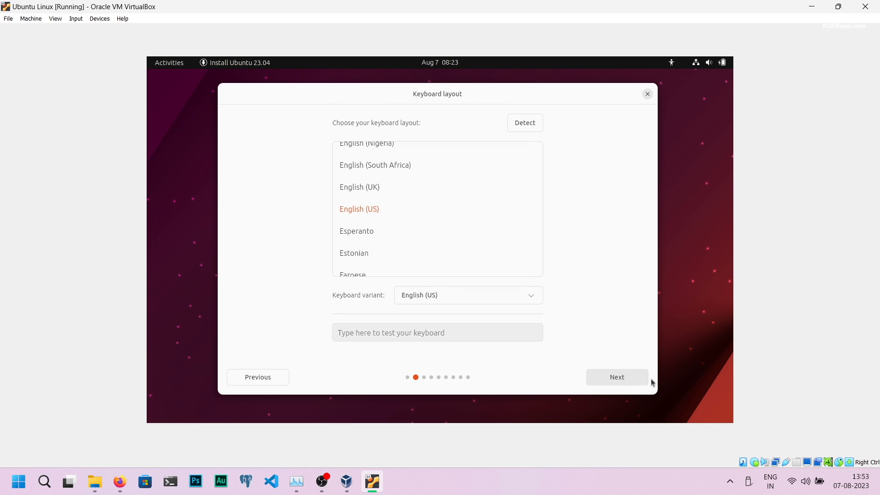
pyautogui.click(634, 380)
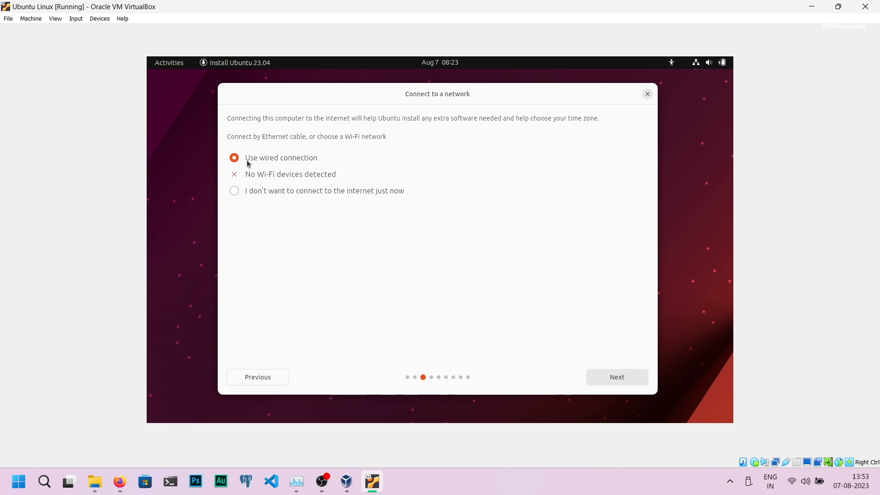
# Use the wired connection and choose a normal installation with third-party graphics and Wi-Fi software and additional media format support.
pyautogui.click(618, 376)
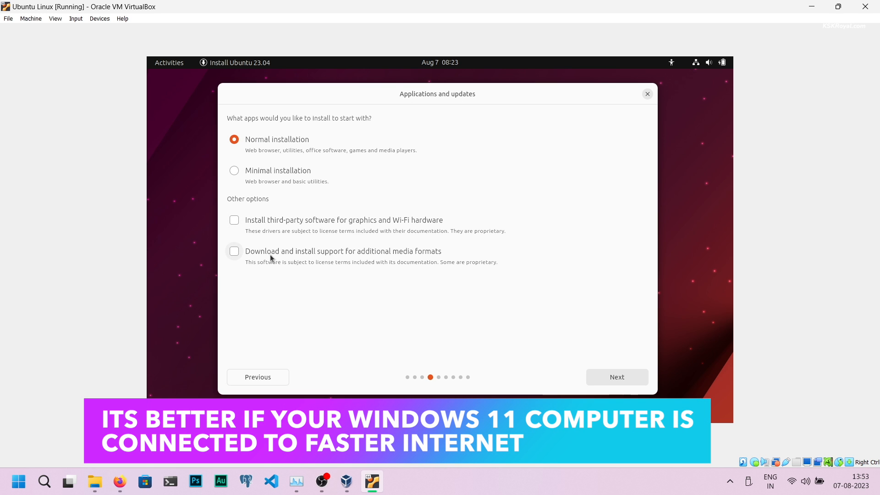
pyautogui.click(235, 251)
pyautogui.click(234, 220)
pyautogui.click(613, 378)
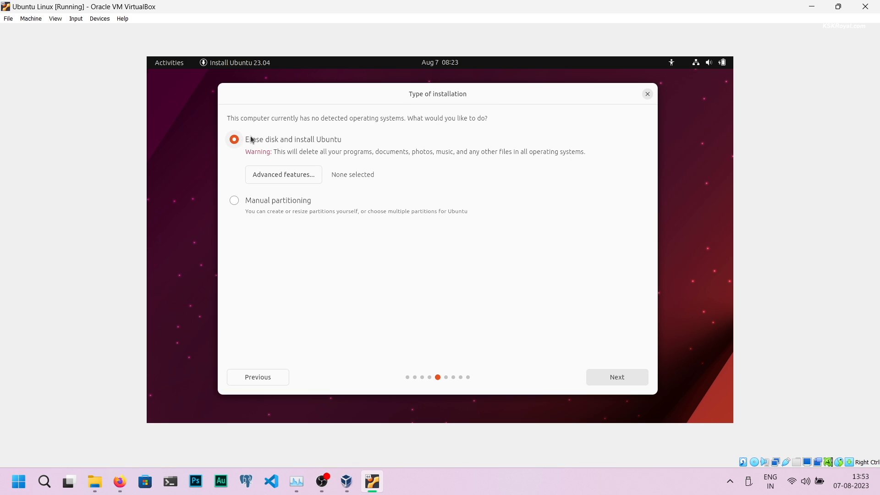
# Start the installation with Erase disk and install Ubuntu, and accept Mumbai with the Asia/Kolkata timezone.
pyautogui.click(604, 383)
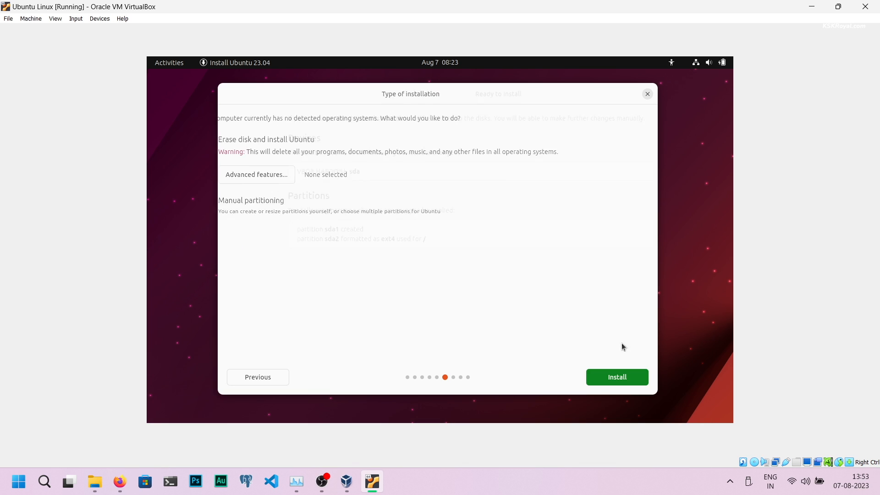
pyautogui.click(617, 371)
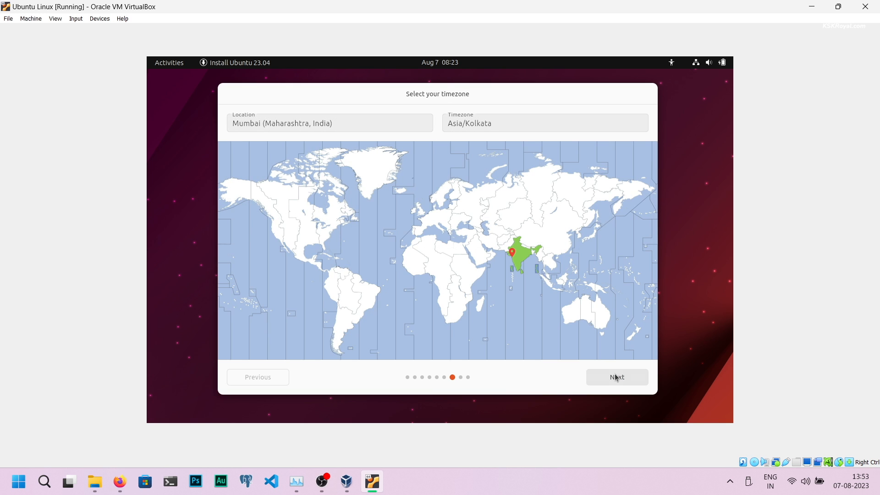
pyautogui.click(617, 377)
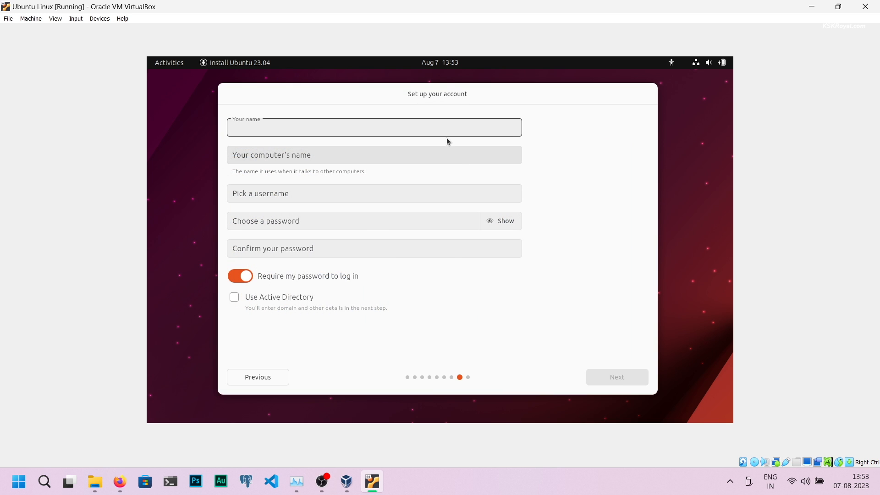
# Set up the account with the user's name and username, the computer name vbox, and the account password entered and confirmed.
pyautogui.write('kskroyal')
pyautogui.press('Tab')
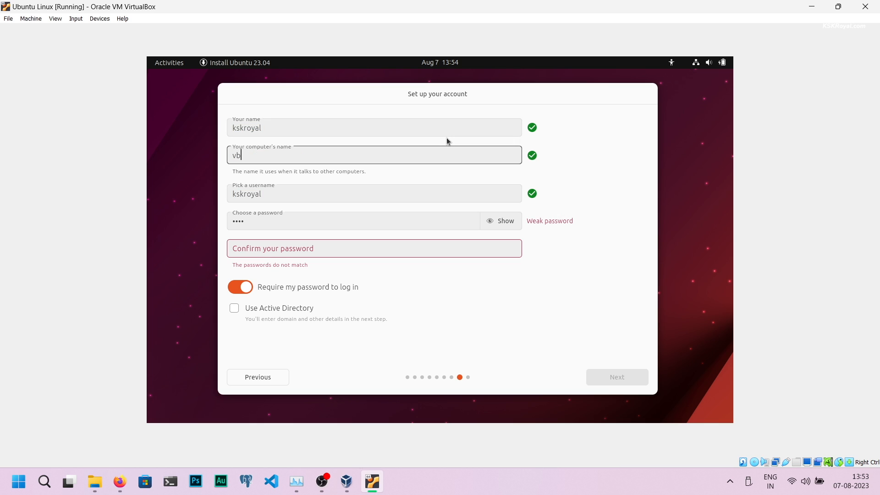
pyautogui.press('Tab')
pyautogui.press('Tab')
pyautogui.write('•••')
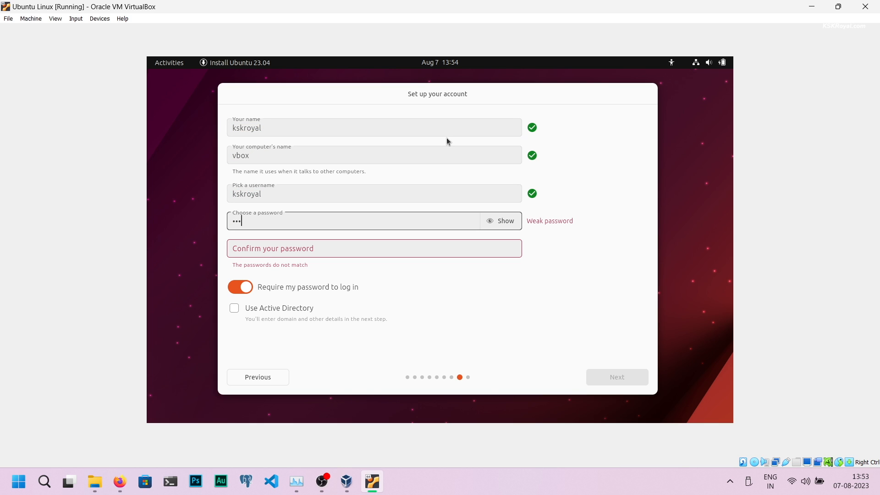
pyautogui.write('•')
pyautogui.press('Tab')
pyautogui.write('••••')
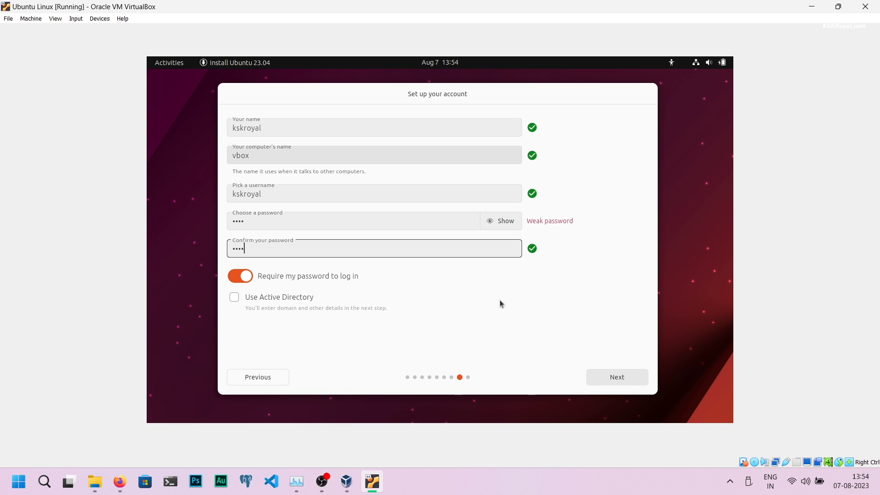
pyautogui.click(626, 378)
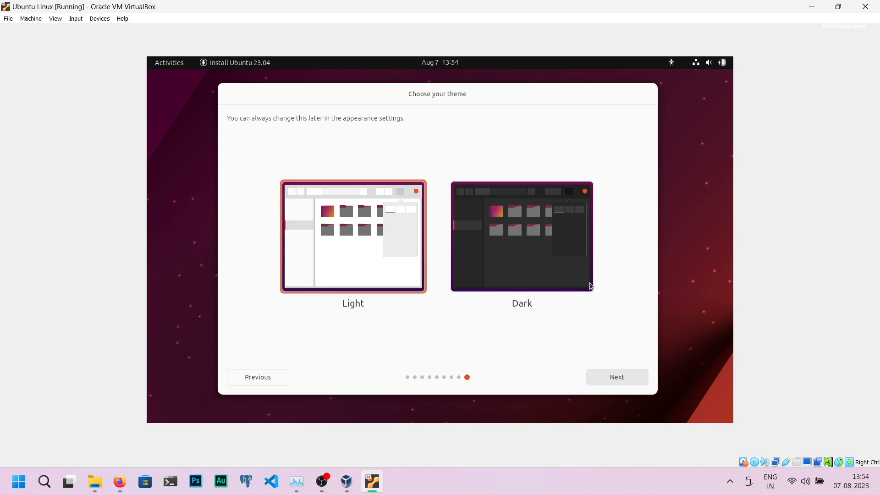
# Finish the installation with the Light theme and restart the virtual machine into the installed Ubuntu.
pyautogui.click(615, 380)
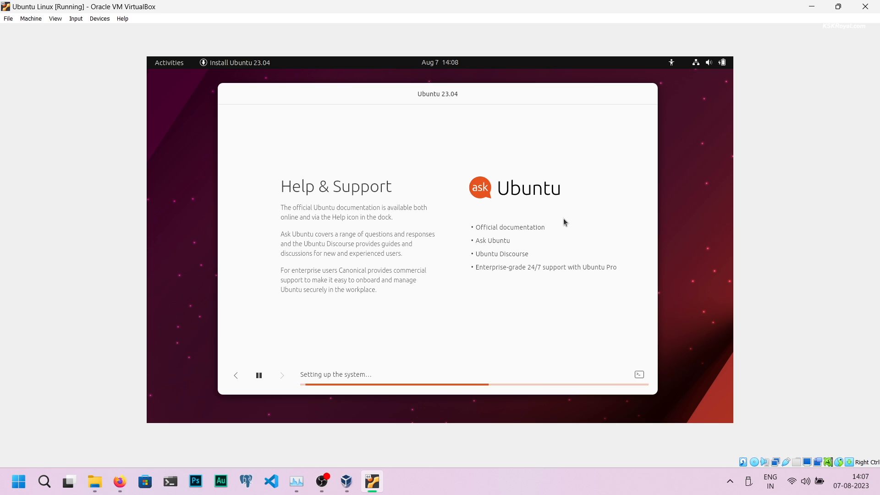
pyautogui.click(640, 374)
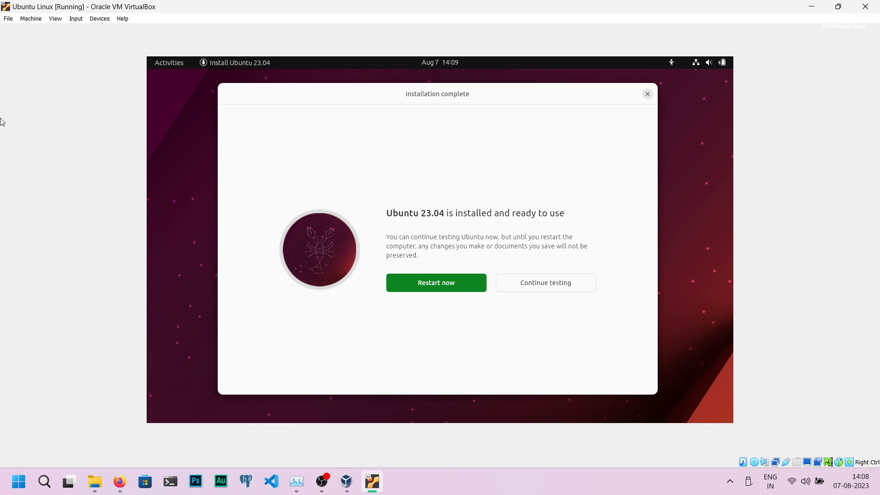
pyautogui.click(456, 287)
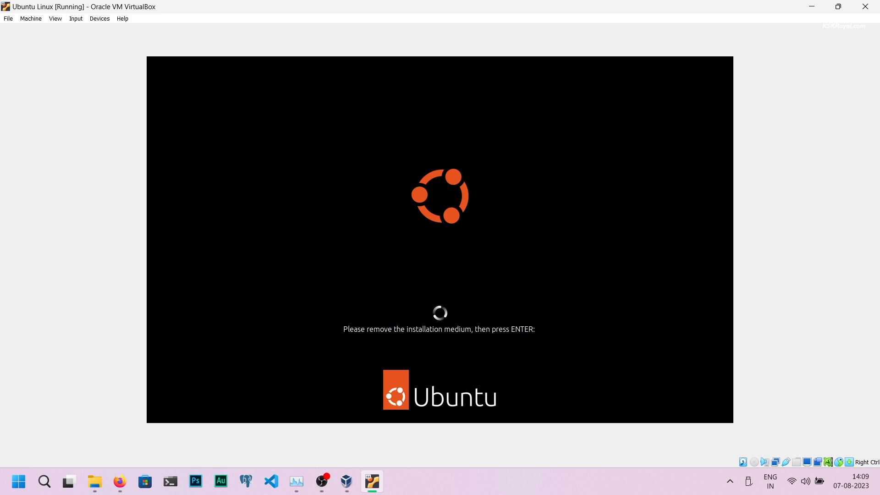
pyautogui.press('Return')
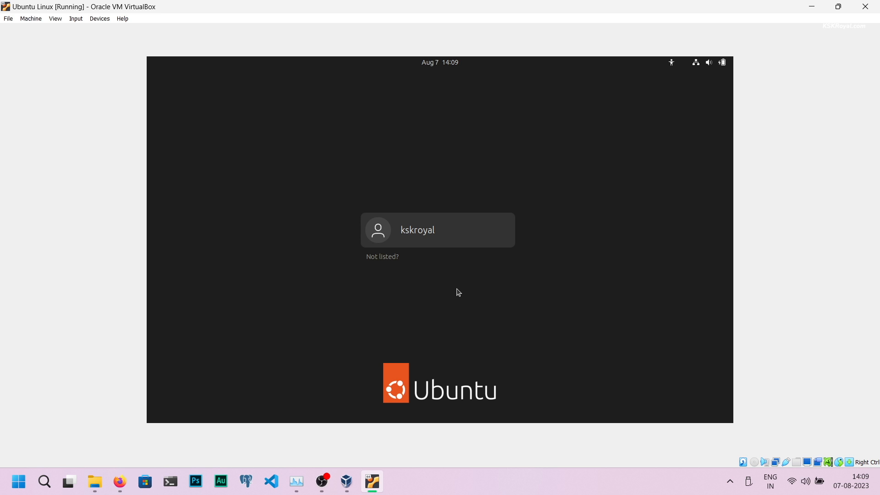
# Log in to the installed Ubuntu system with the account password.
pyautogui.press('Return')
pyautogui.write('****')
pyautogui.press('Return')
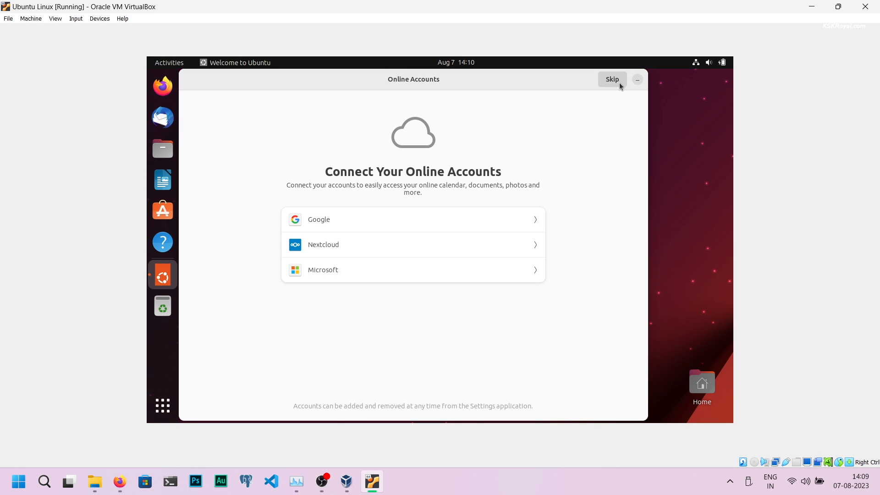
# Complete the Ubuntu welcome setup without online accounts, allowing system info to be sent to Canonical and leaving Location Services off.
pyautogui.click(620, 83)
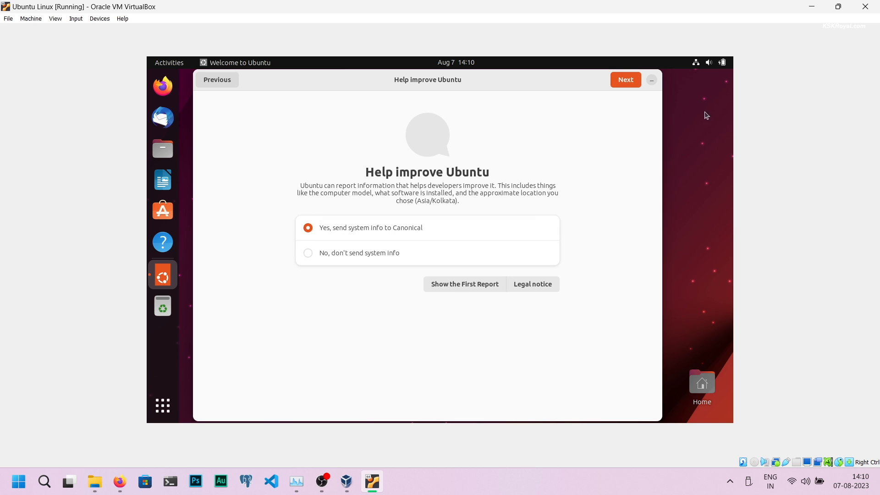
pyautogui.press('Return')
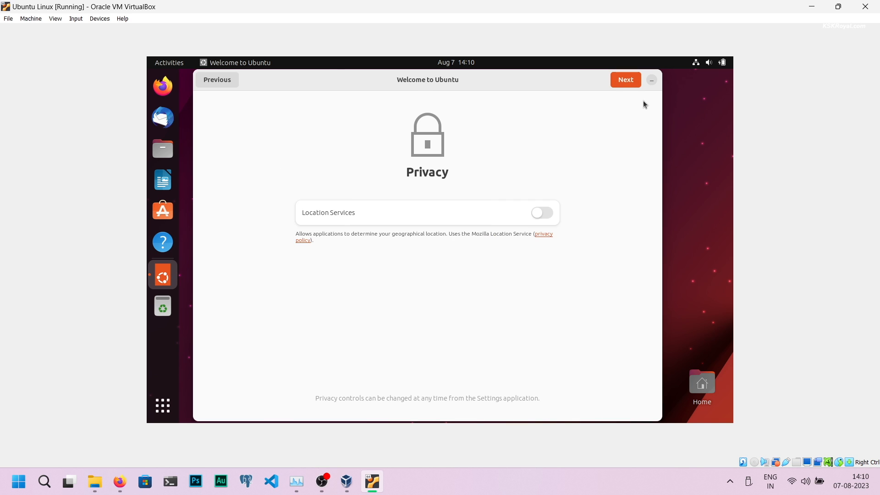
pyautogui.click(627, 83)
pyautogui.click(627, 84)
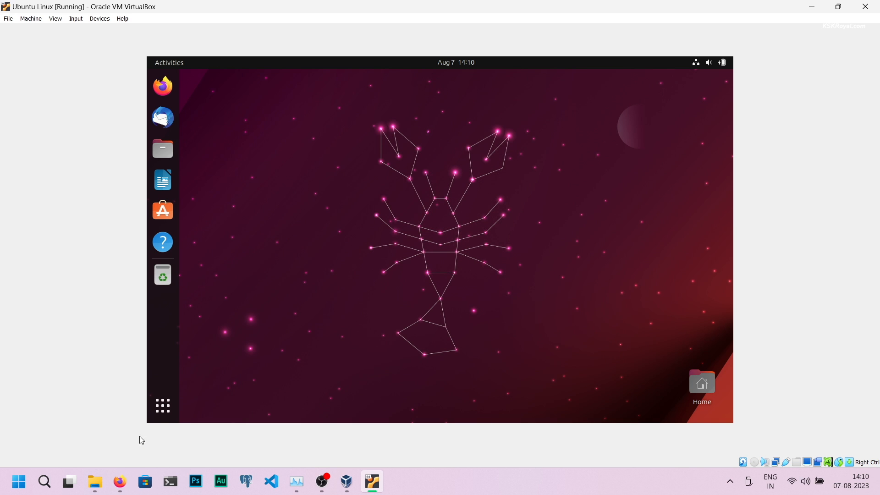
# Look over Ubuntu's installed applications and its quick settings for sound, network and power.
pyautogui.click(157, 408)
pyautogui.click(158, 408)
pyautogui.click(157, 408)
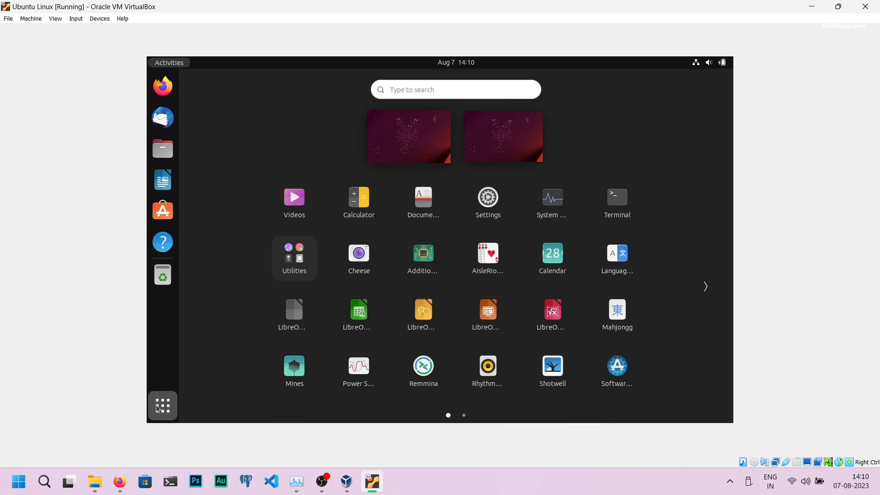
pyautogui.click(158, 409)
pyautogui.click(709, 67)
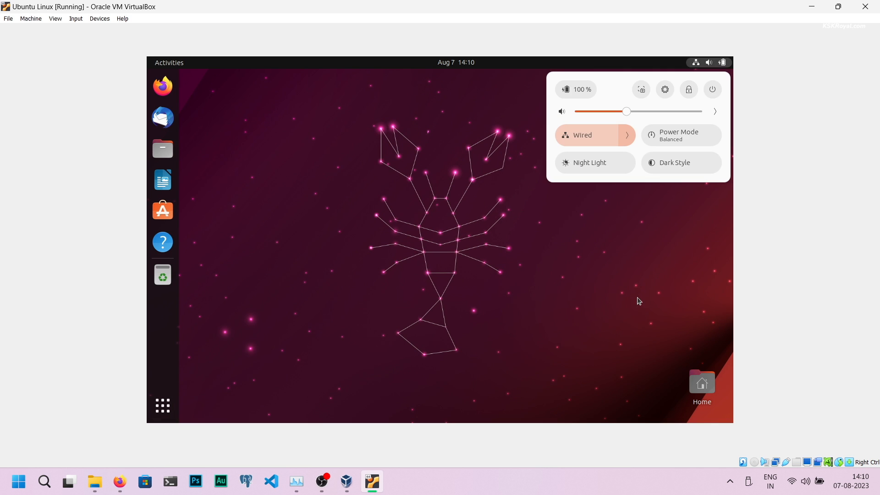
pyautogui.click(564, 322)
# Browse both pages of the application grid and open Ubuntu's Settings.
pyautogui.click(163, 406)
pyautogui.scroll(-1, 406, 324)
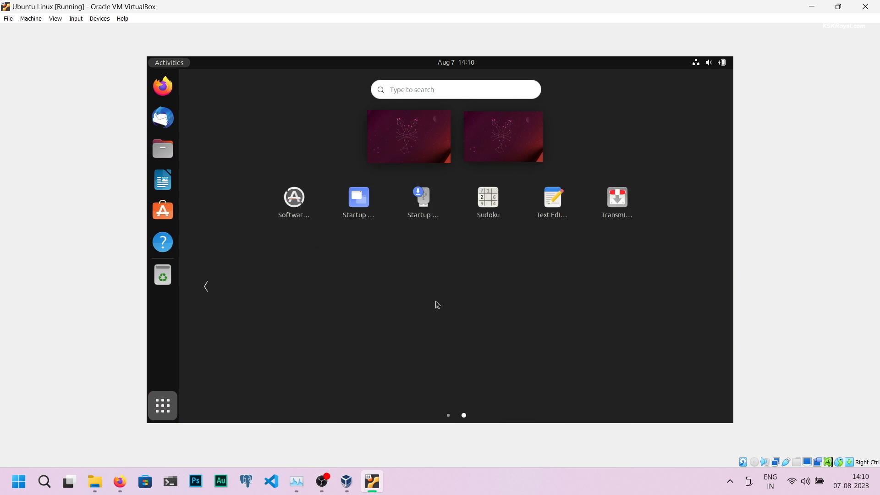
pyautogui.scroll(1, 451, 257)
pyautogui.click(384, 278)
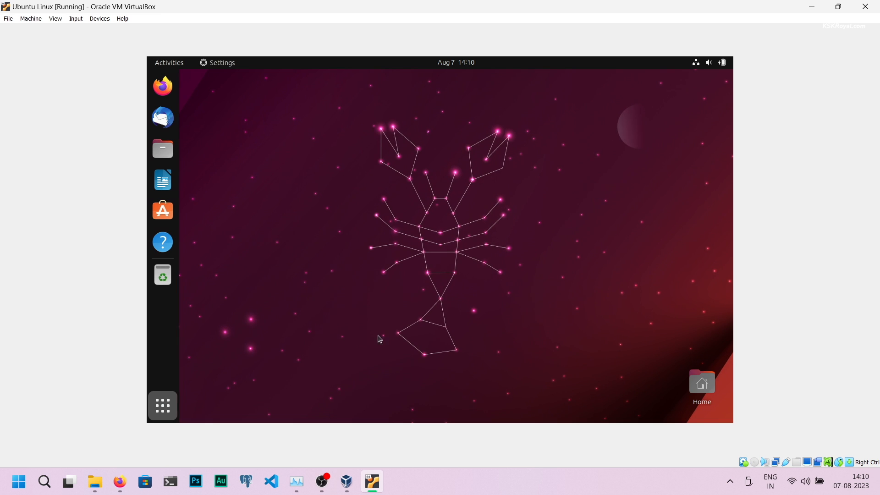
# Review the system details on the About page of Ubuntu's Settings, including software versions, and close Settings.
pyautogui.scroll(-5, 229, 285)
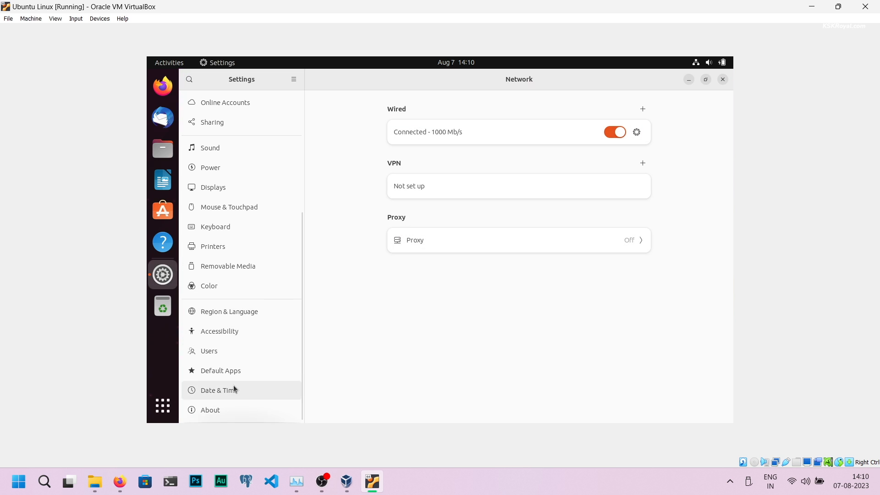
pyautogui.click(220, 410)
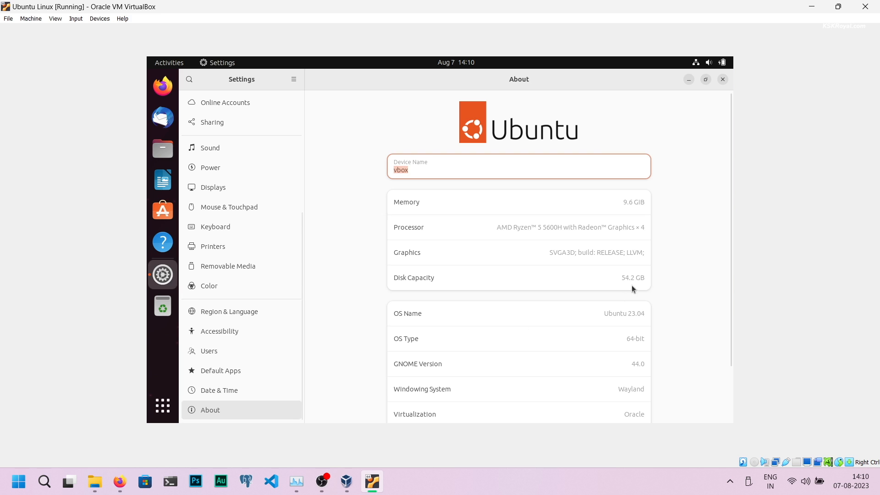
pyautogui.scroll(-3, 679, 366)
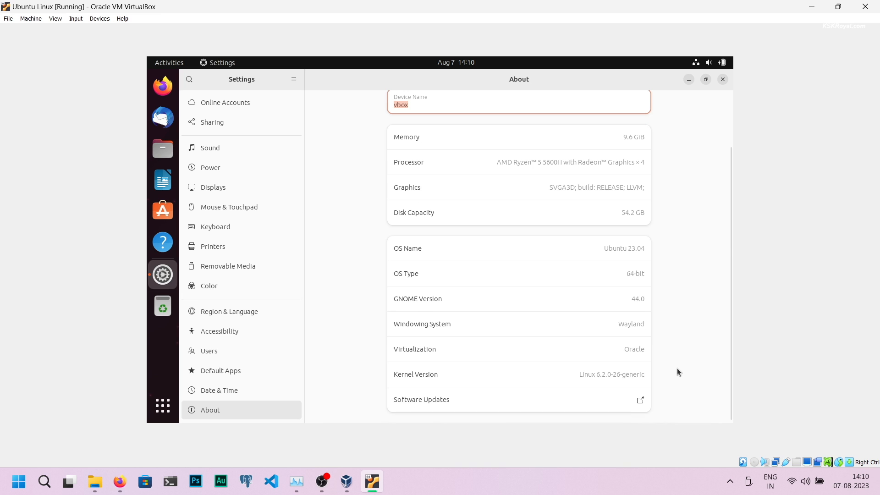
pyautogui.click(723, 79)
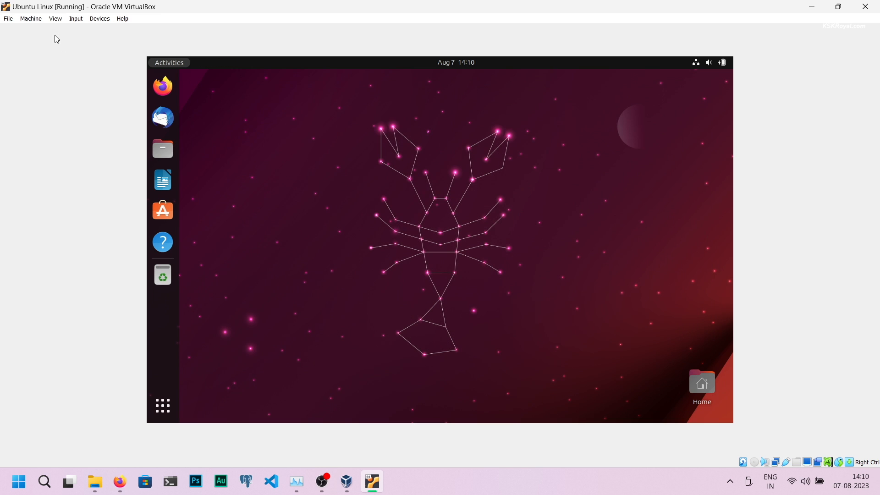
# Switch the virtual machine window to full-screen mode and return it to windowed mode.
pyautogui.click(52, 19)
pyautogui.click(59, 30)
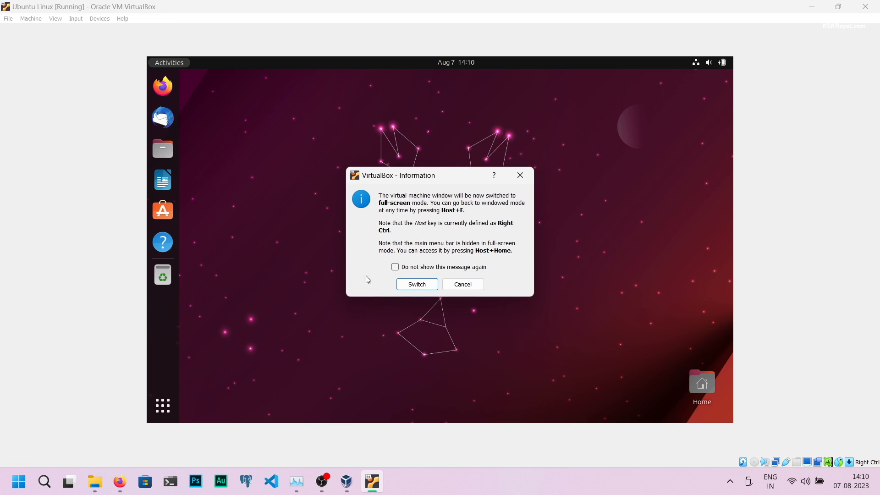
pyautogui.click(421, 287)
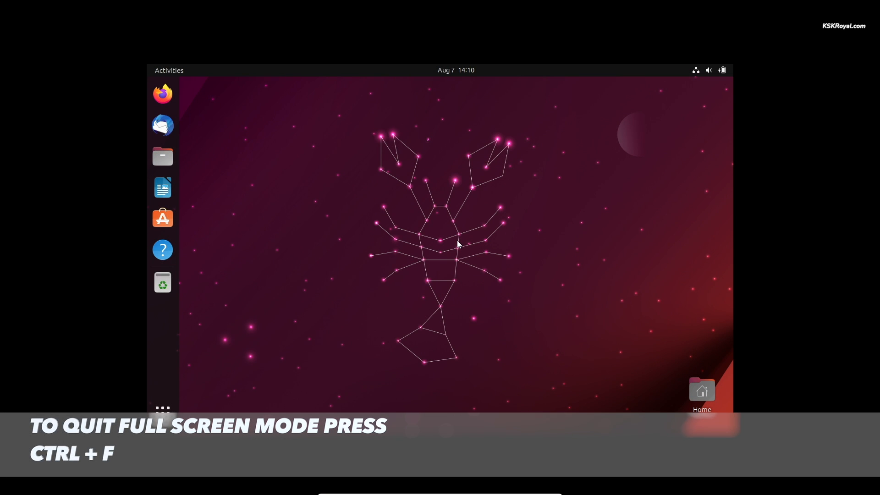
pyautogui.hotkey('ctrl', 'f')
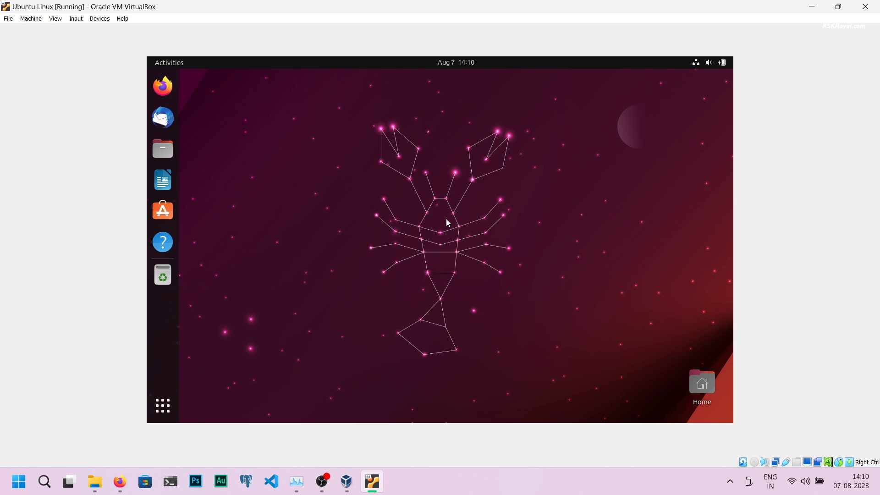
# Insert the Guest Additions CD image into the virtual machine and decline running its software automatically.
pyautogui.click(99, 19)
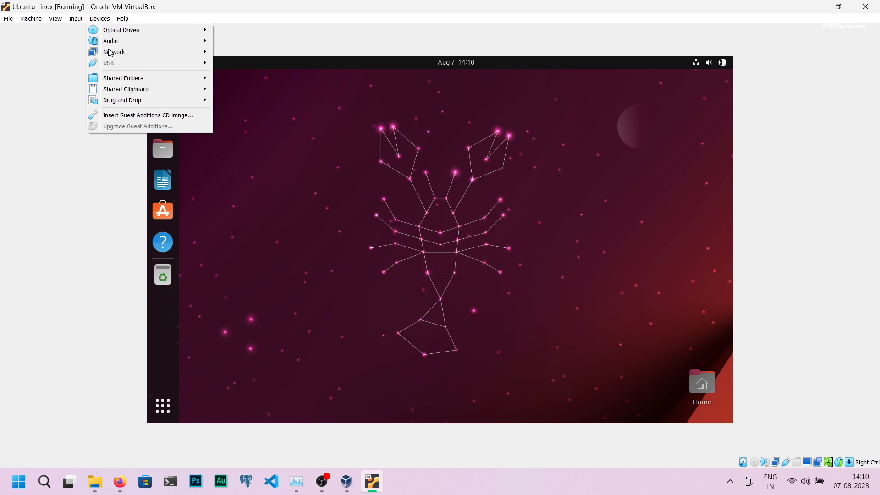
pyautogui.click(132, 116)
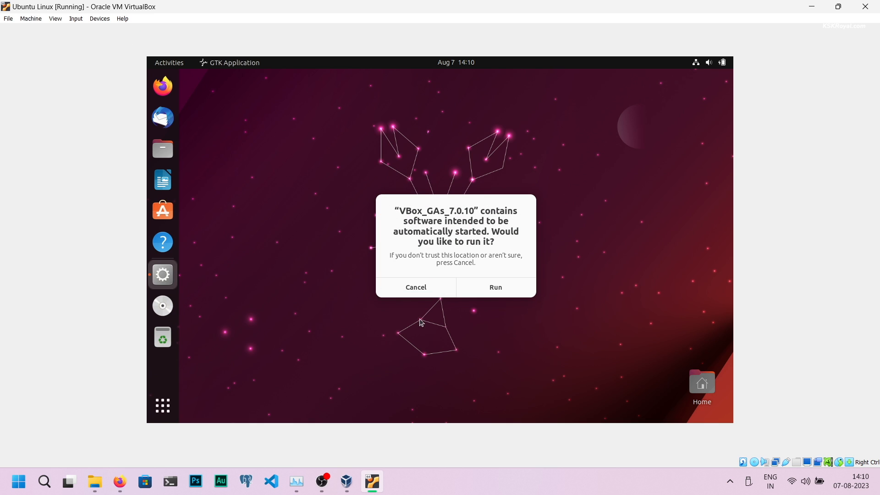
pyautogui.click(443, 290)
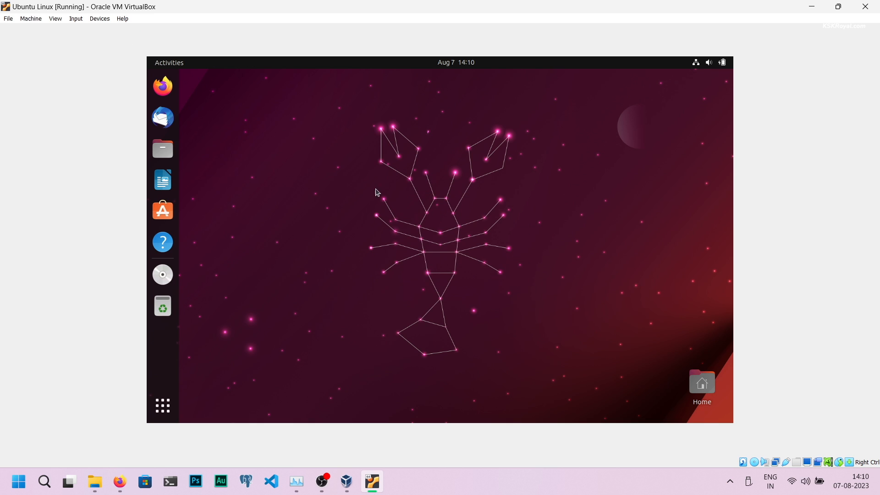
# Copy all files and folders from the VBox_GAs_7.0.10 disc into the Documents folder.
pyautogui.click(163, 149)
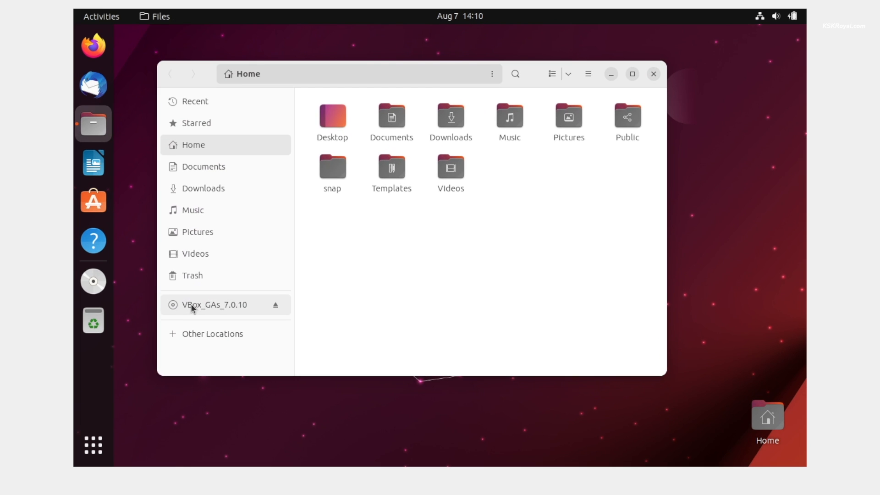
pyautogui.click(241, 293)
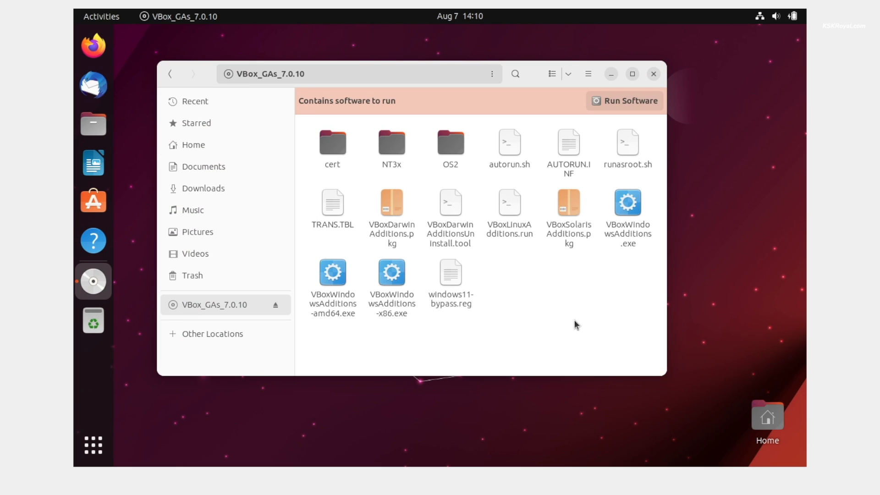
pyautogui.hotkey('ctrl', 'a')
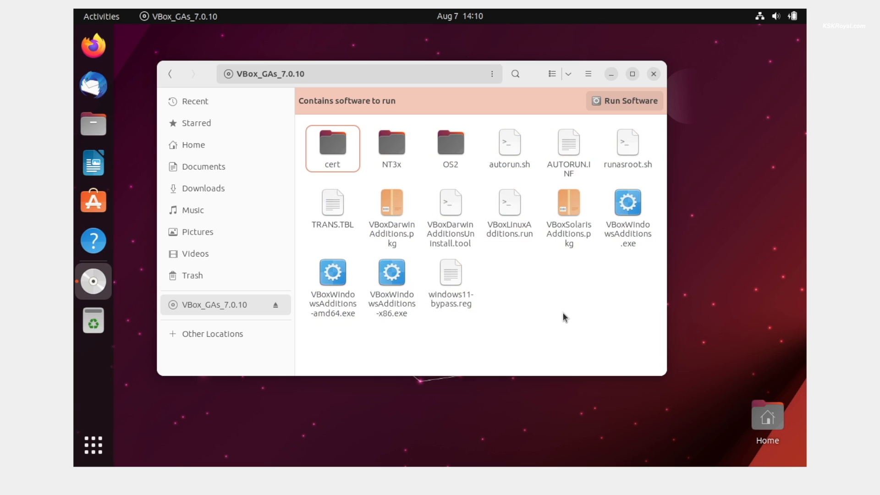
pyautogui.rightClick(513, 210)
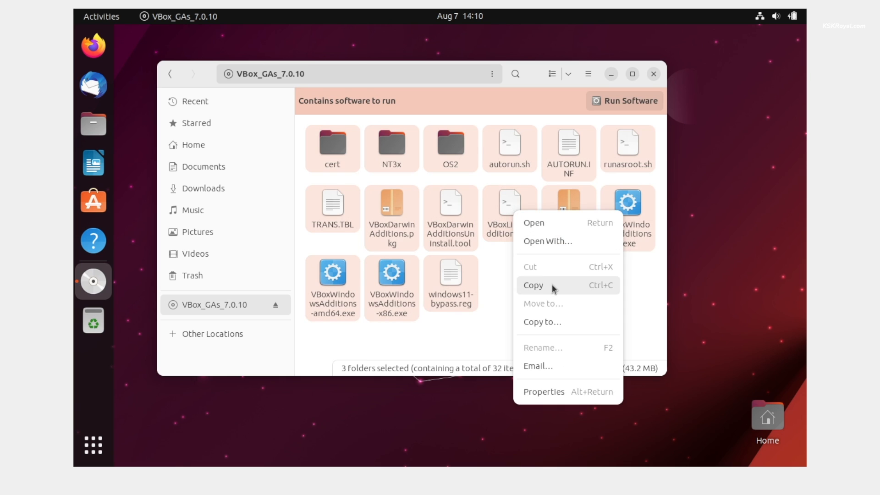
pyautogui.click(552, 284)
pyautogui.click(234, 173)
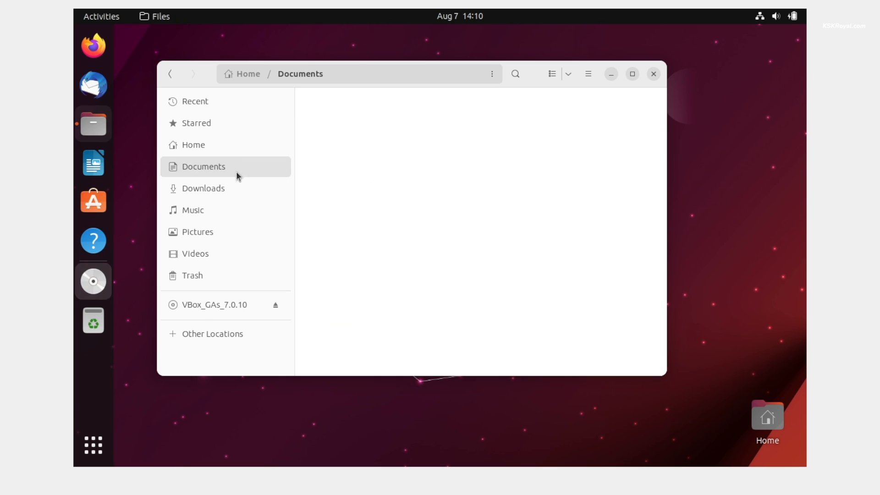
pyautogui.rightClick(390, 138)
pyautogui.click(482, 190)
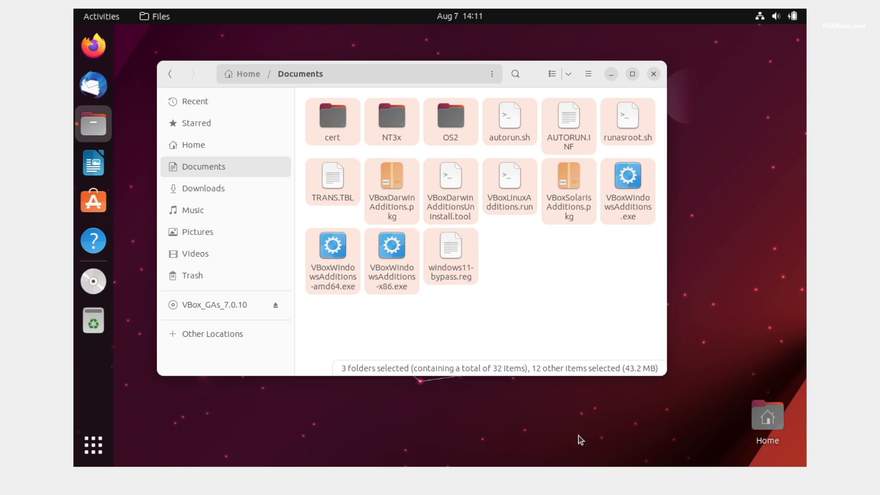
pyautogui.click(550, 317)
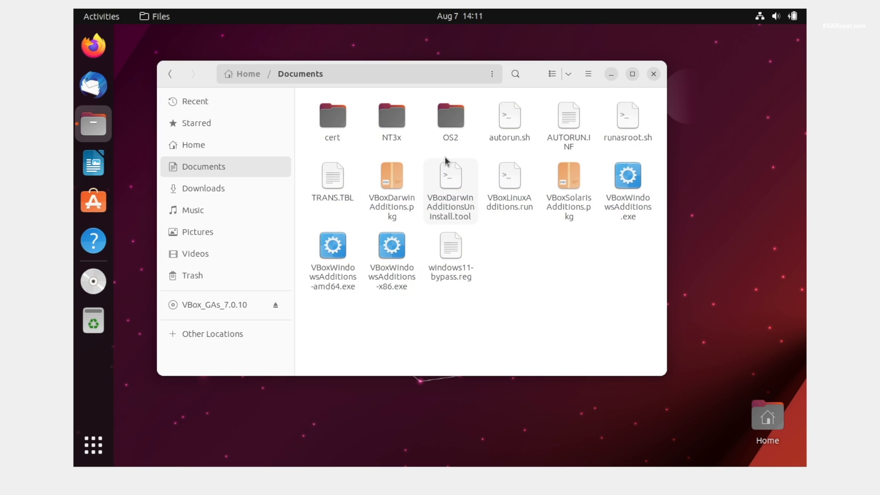
# Open a terminal in the Documents folder, maximize its window and enlarge the text.
pyautogui.rightClick(516, 260)
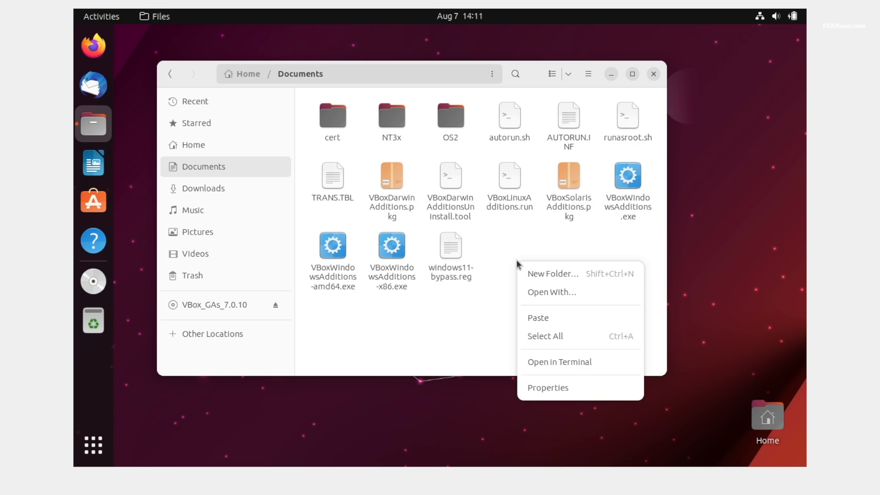
pyautogui.click(567, 361)
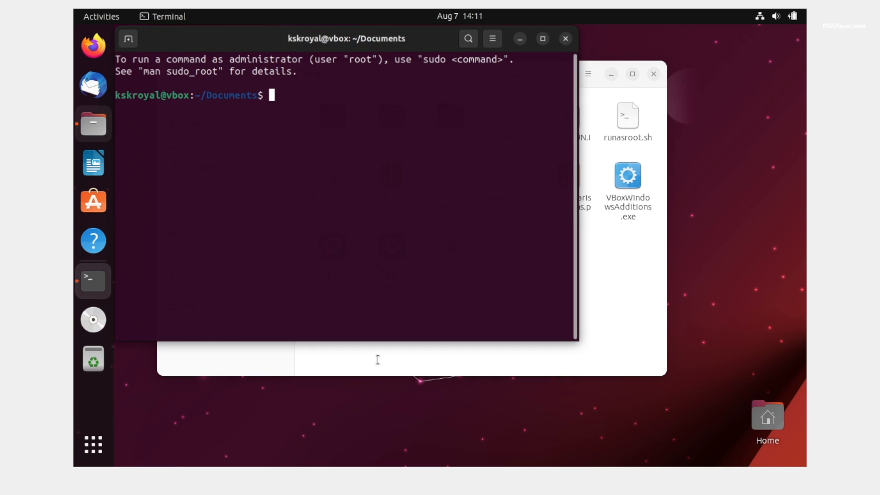
pyautogui.doubleClick(389, 38)
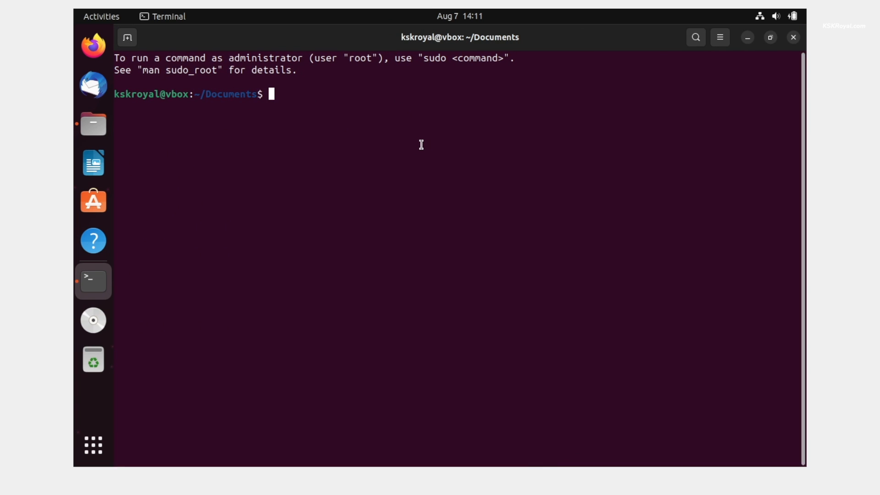
pyautogui.hotkey('ctrl', '+')
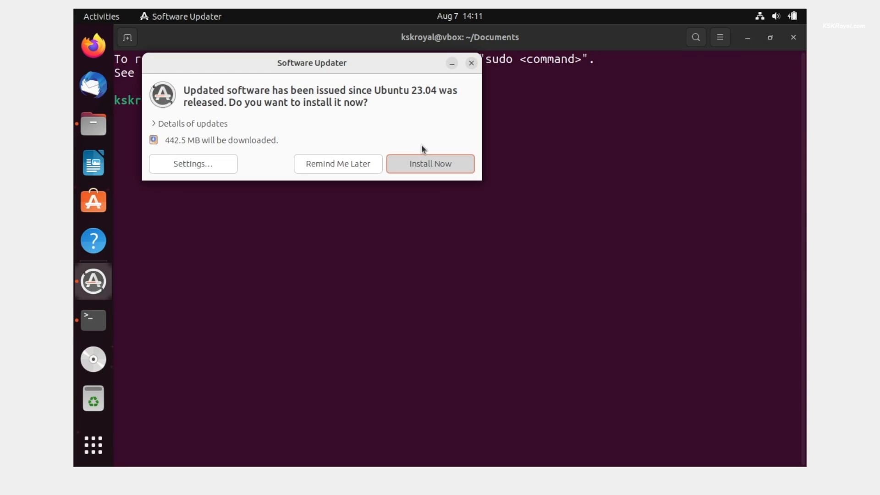
# Install the available Ubuntu software updates and postpone the restart.
pyautogui.click(419, 159)
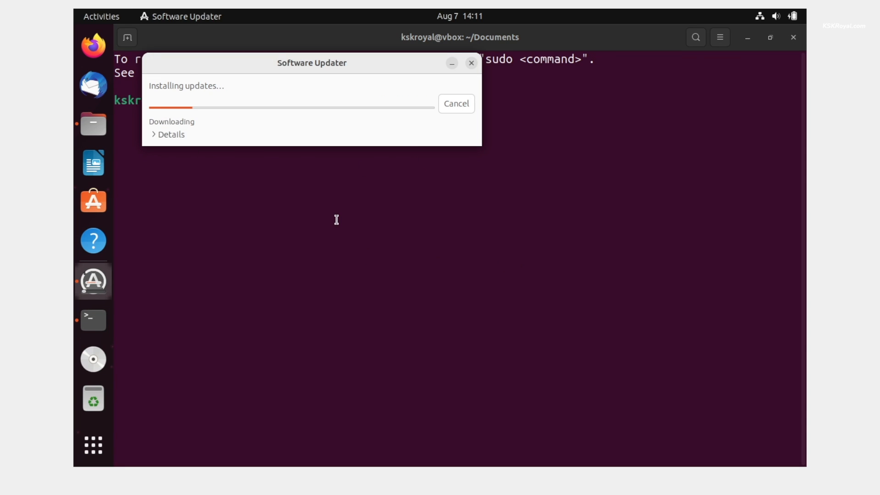
pyautogui.moveTo(364, 65); pyautogui.dragTo(462, 152)
pyautogui.click(269, 222)
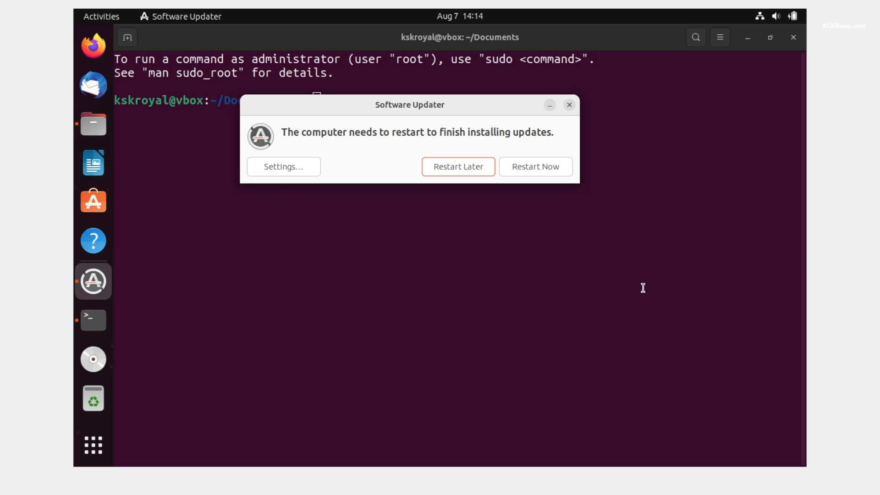
pyautogui.click(481, 167)
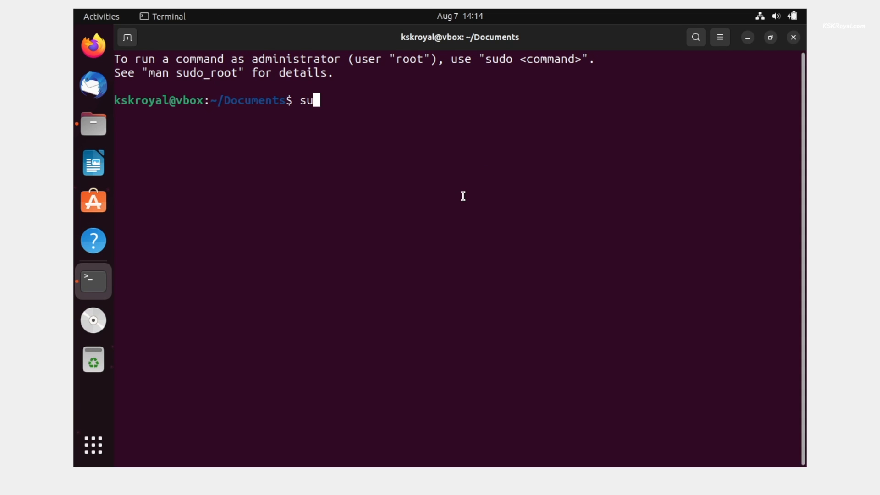
# Refresh the package lists in the terminal with sudo apt update.
pyautogui.write('do apt upda')
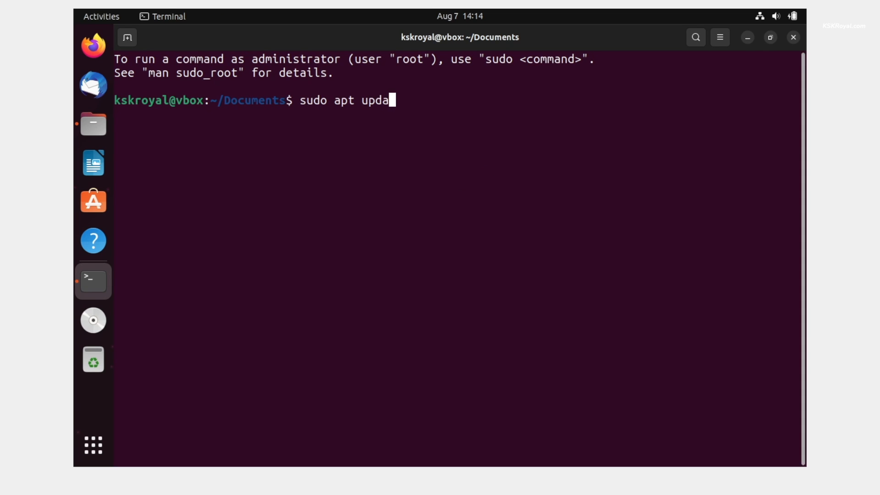
pyautogui.write('te')
pyautogui.press('Return')
pyautogui.press('Return')
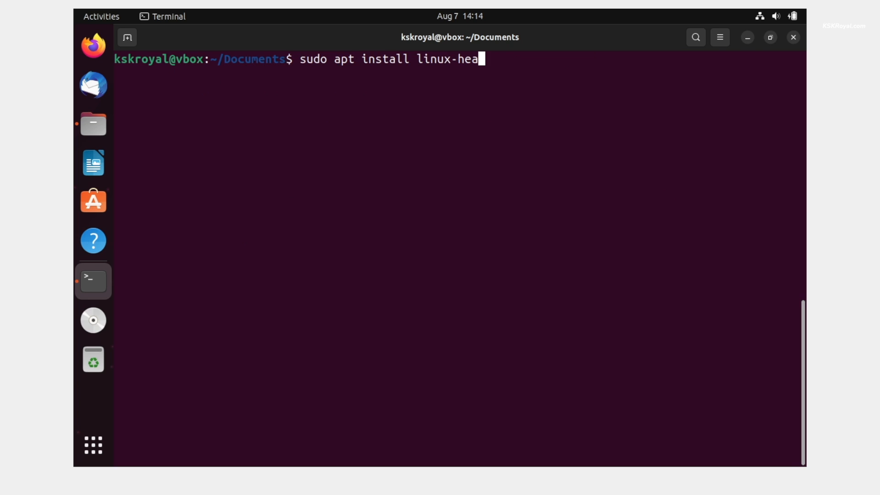
# Install the kernel headers with sudo apt install linux-headers-$(uname -r).
pyautogui.write('ders-')
pyautogui.write('$(u)')
pyautogui.press('Left')
pyautogui.write('uname -r')
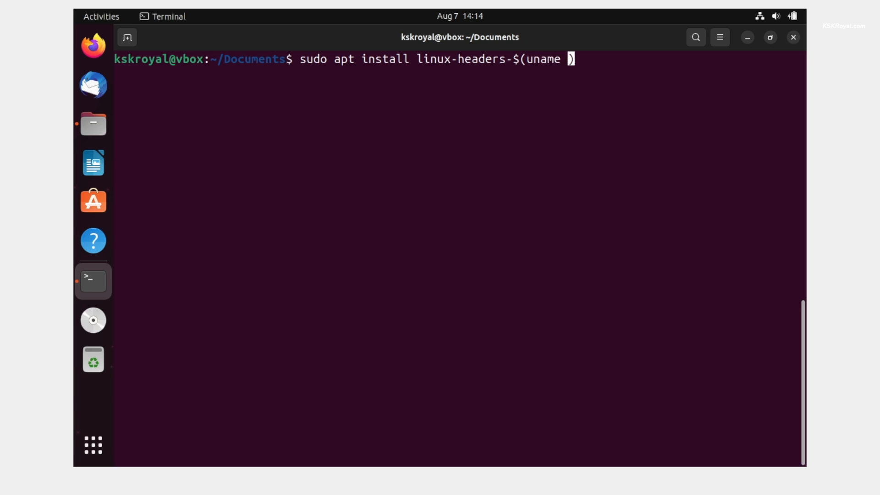
pyautogui.press('Return')
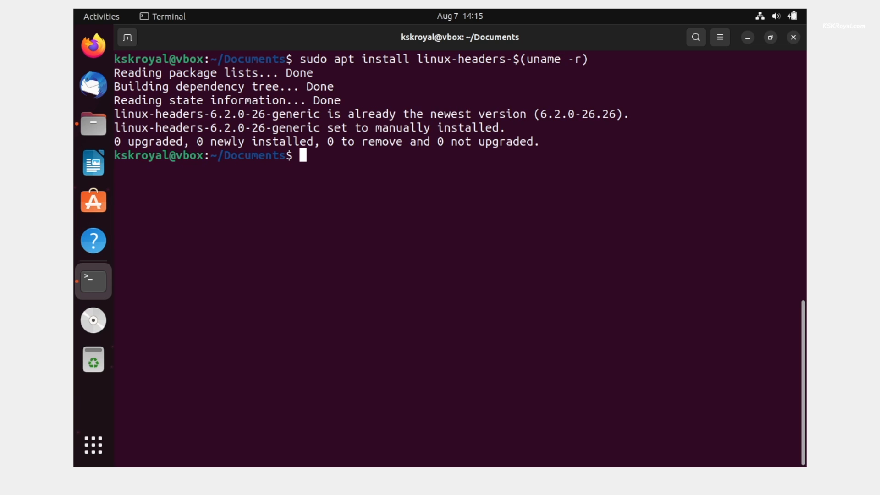
# Clear the terminal, list the Documents folder's contents with ls, and locate VBoxLinuxAdditions.run.
pyautogui.hotkey('ctrl', 'l')
pyautogui.write('ls')
pyautogui.press('Return')
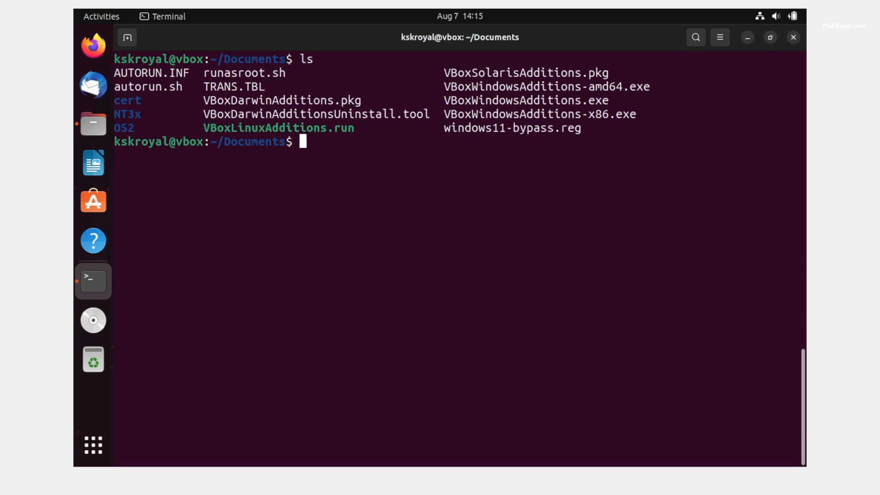
pyautogui.doubleClick(325, 127)
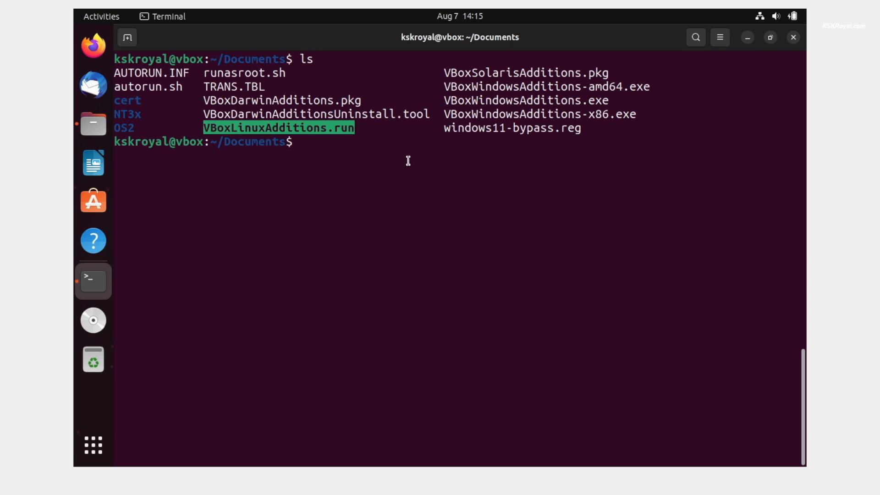
pyautogui.click(473, 155)
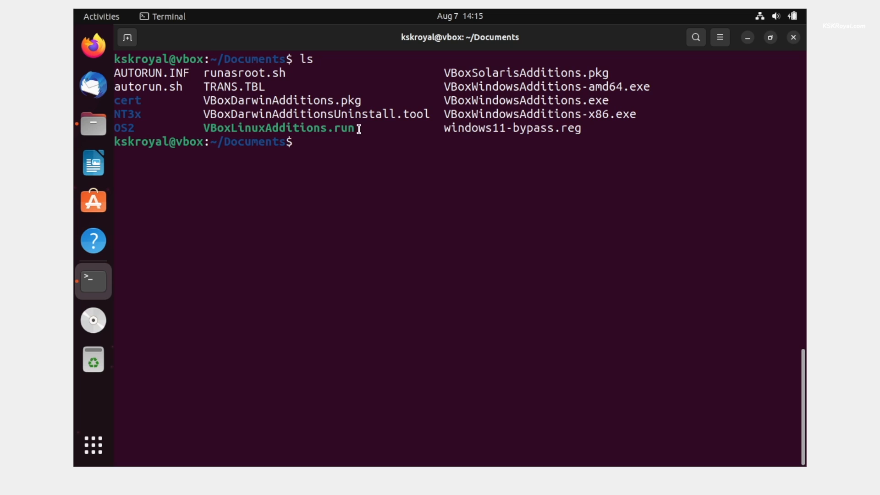
pyautogui.moveTo(361, 127); pyautogui.dragTo(205, 128)
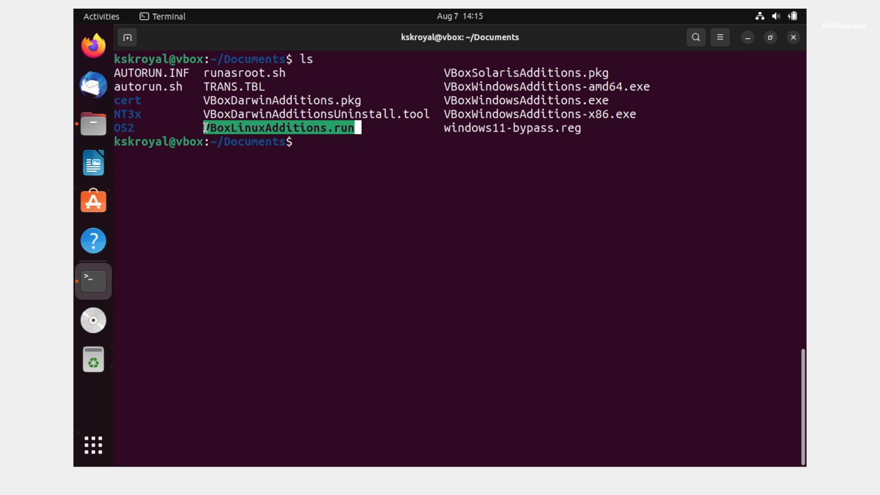
pyautogui.click(432, 199)
# Make the Guest Additions installer executable with chmod +x VBoxLinuxAdditions.run.
pyautogui.write('chmo')
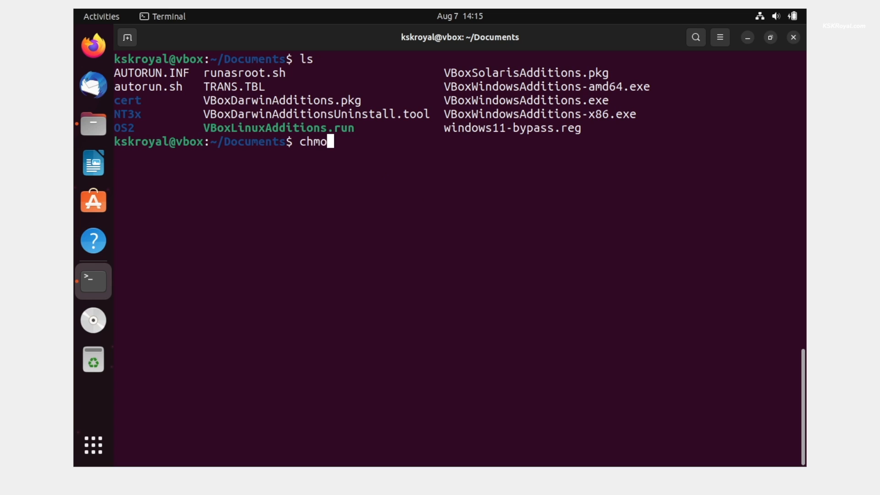
pyautogui.write('d +x VBoxLin')
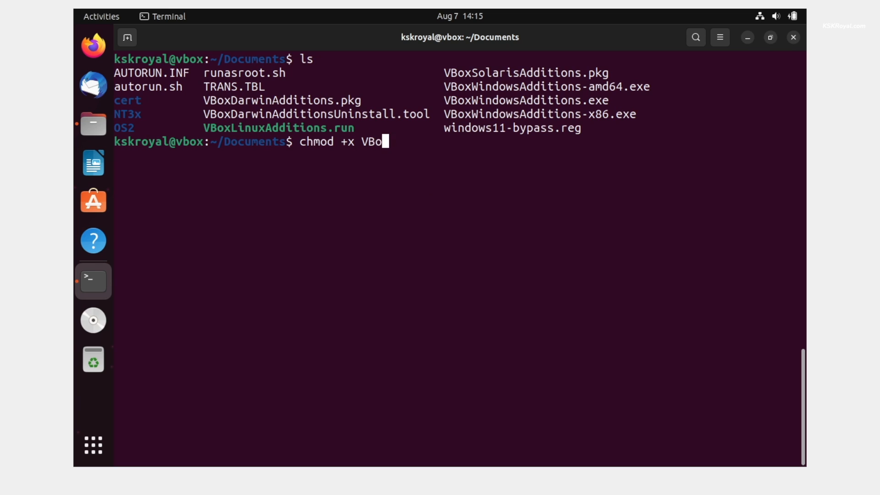
pyautogui.press('Tab')
pyautogui.press('Return')
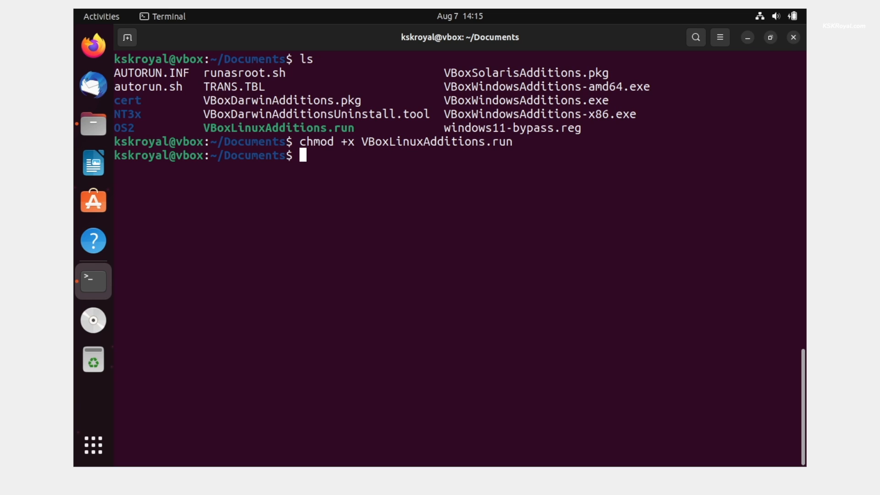
# Run the Guest Additions installer with sudo ./VBoxLinuxAdditions.run and answer yes to continue the installation.
pyautogui.write('sudo ./VBo')
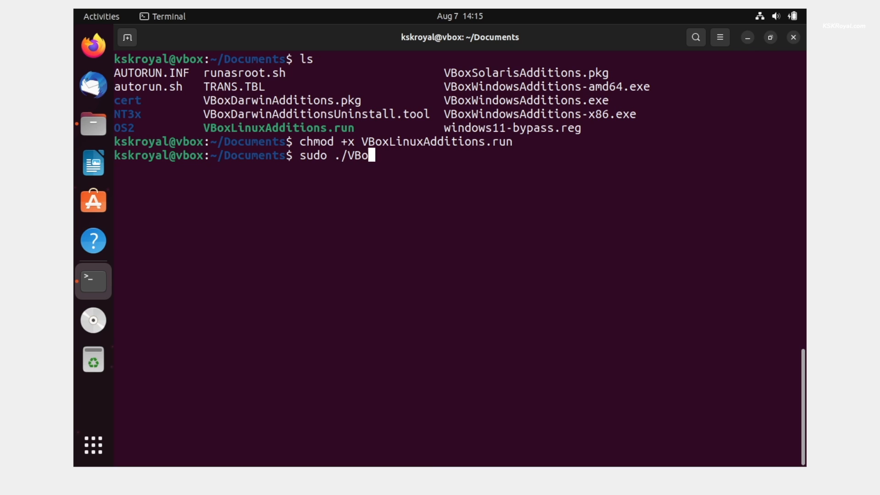
pyautogui.write('xLinu')
pyautogui.press('Tab')
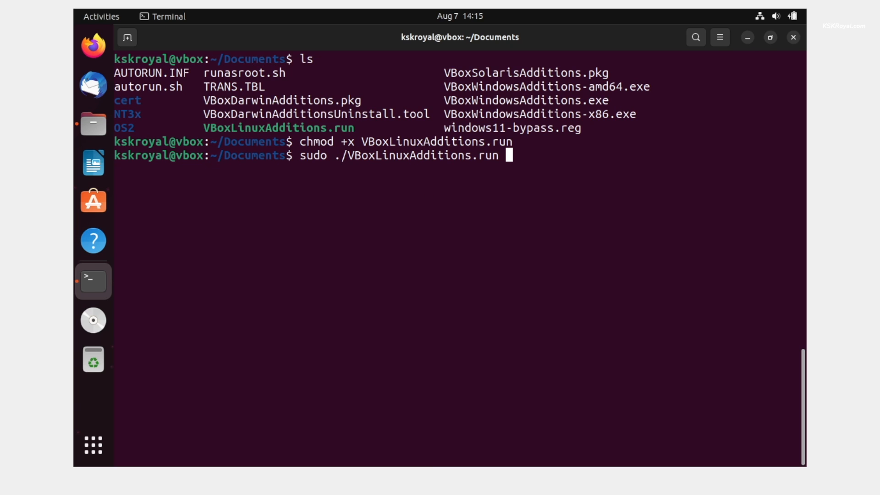
pyautogui.press('Return')
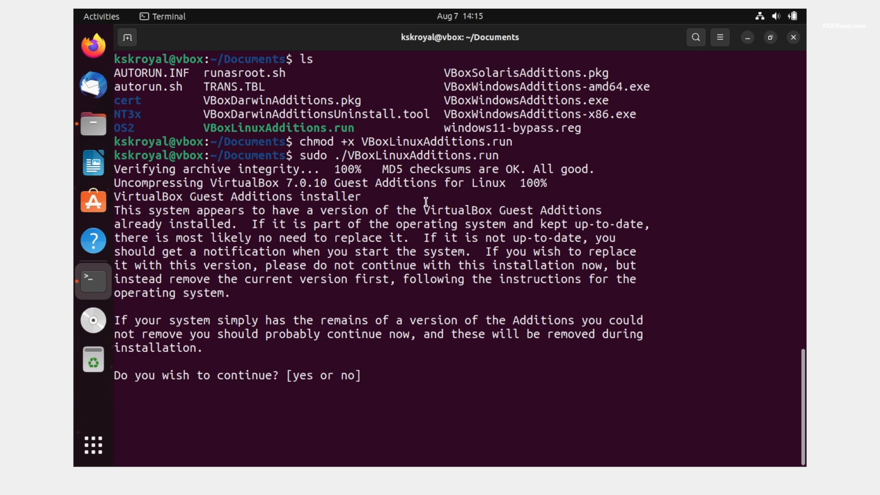
pyautogui.write('yes')
pyautogui.press('Return')
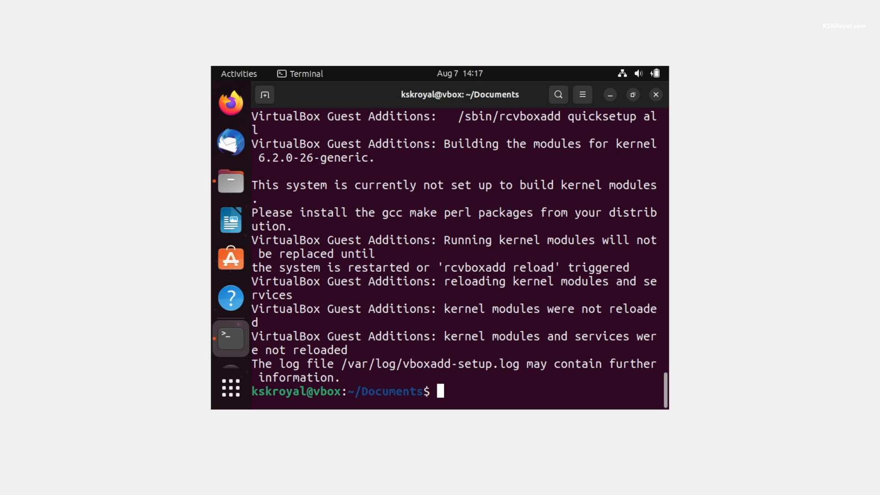
# Restart the guest with sudo reboot now and log back in to Ubuntu with the account password.
pyautogui.write('sudo reboot now')
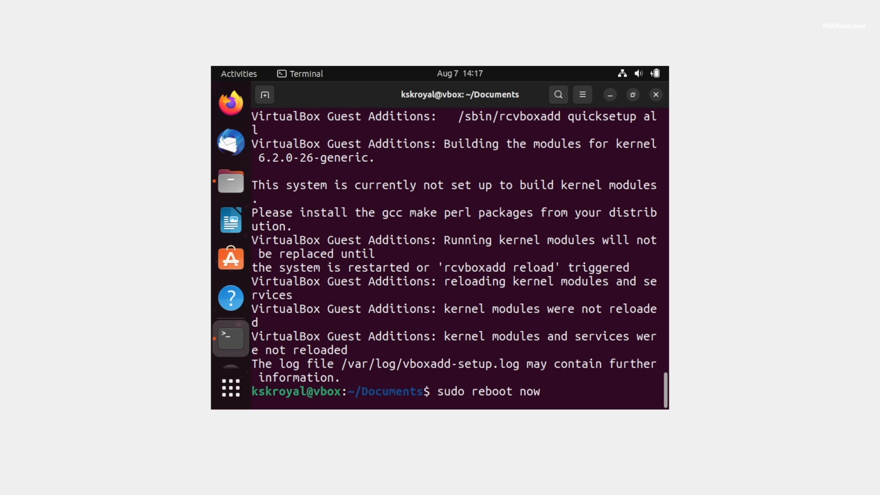
pyautogui.press('Return')
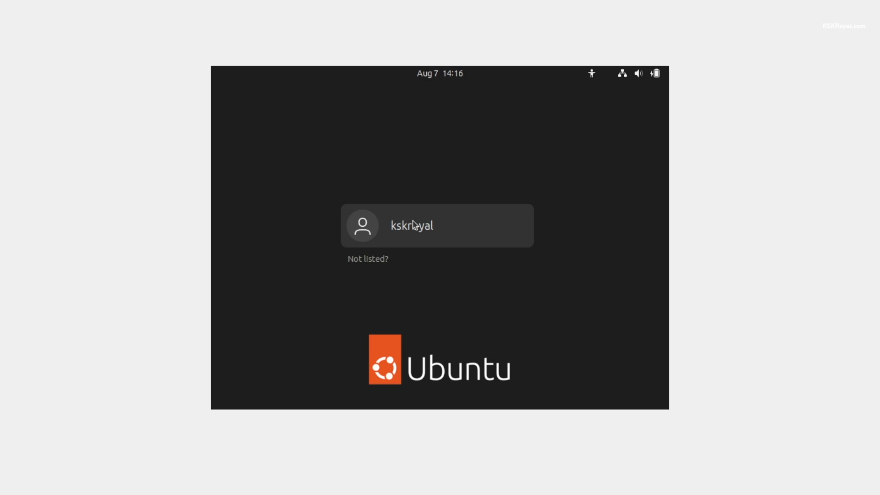
pyautogui.click(414, 224)
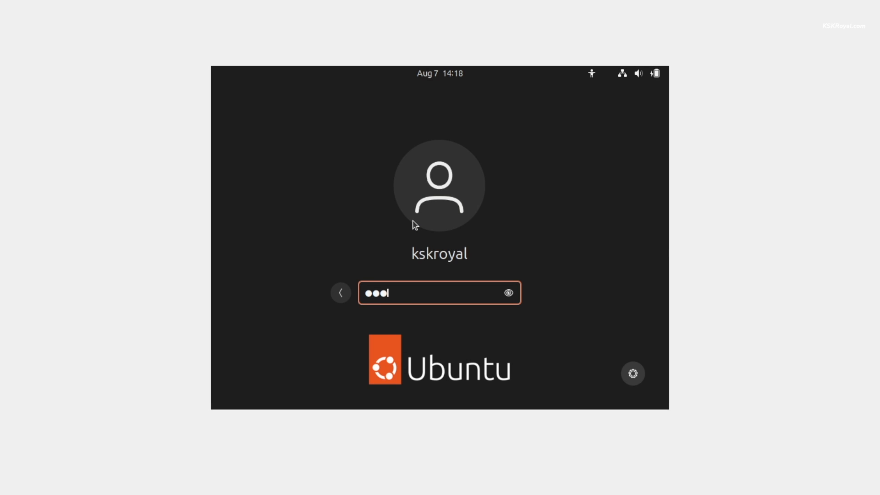
pyautogui.press('Return')
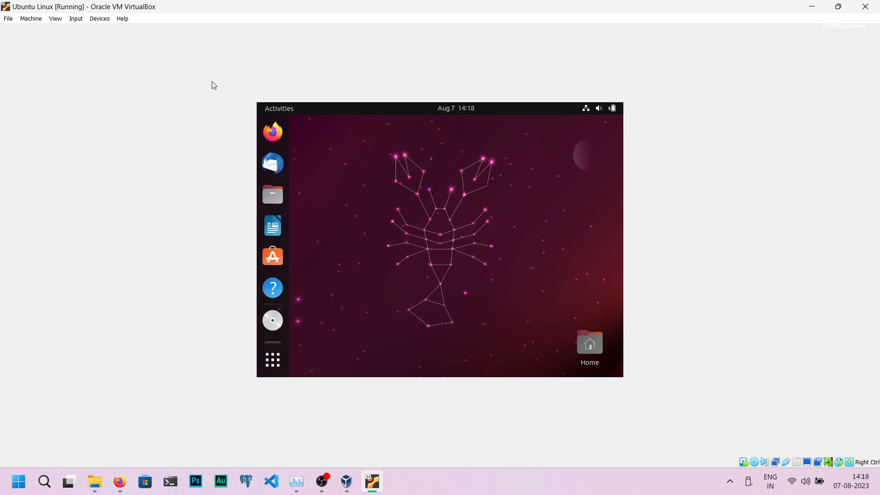
# Switch the virtual machine to full-screen mode, choosing not to show the information message again.
pyautogui.click(73, 19)
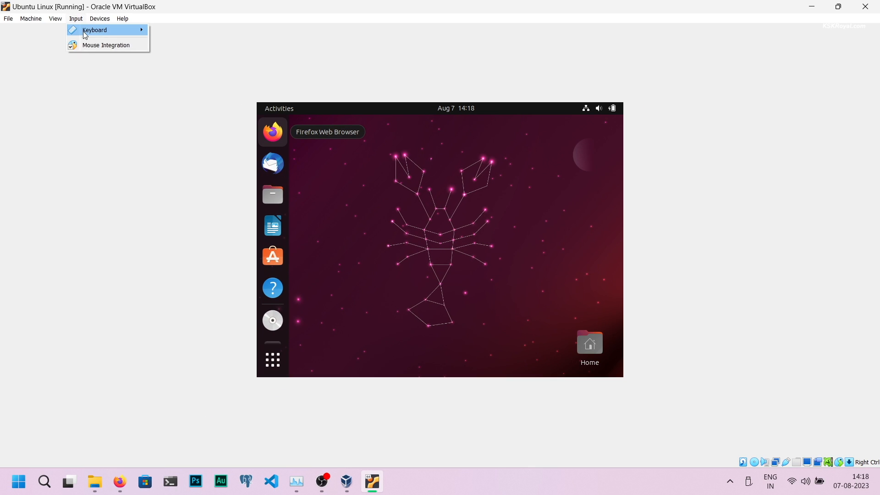
pyautogui.click(69, 30)
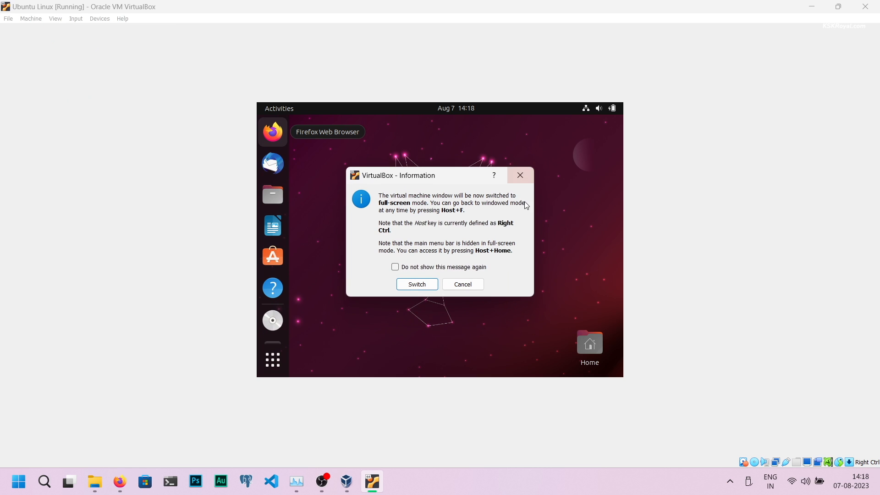
pyautogui.click(396, 267)
pyautogui.click(414, 282)
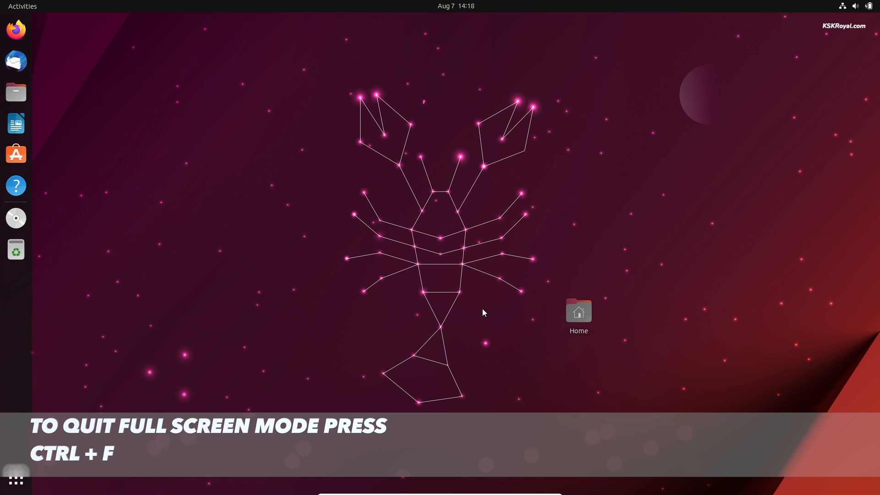
# Toggle the virtual machine between full-screen and windowed mode, finishing in windowed mode.
pyautogui.hotkey('ctrl', 'f')
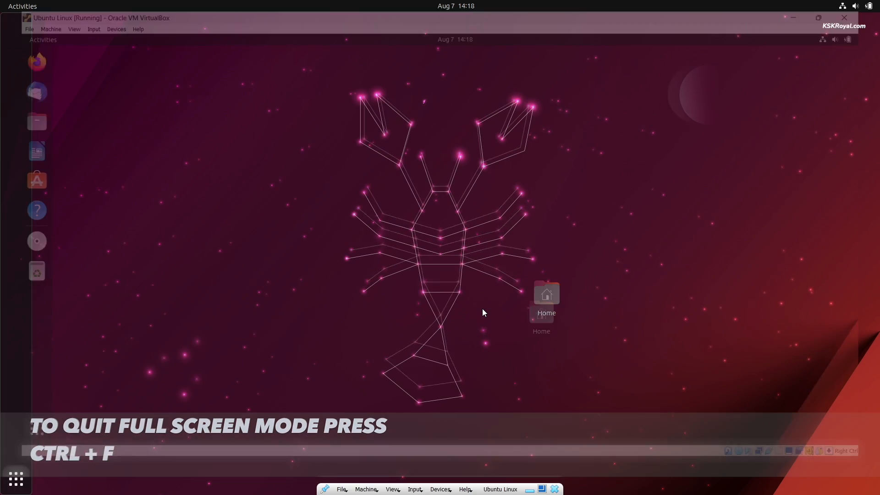
pyautogui.hotkey('ctrl', 'f')
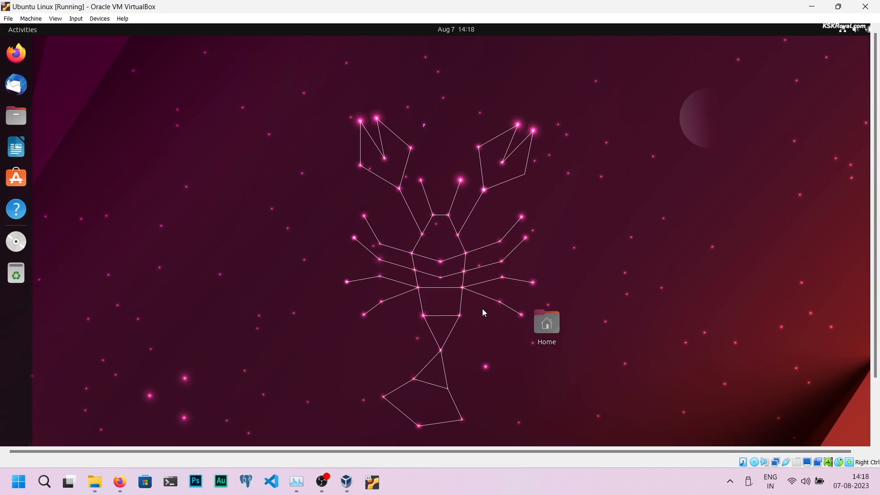
pyautogui.hotkey('ctrl', 'f')
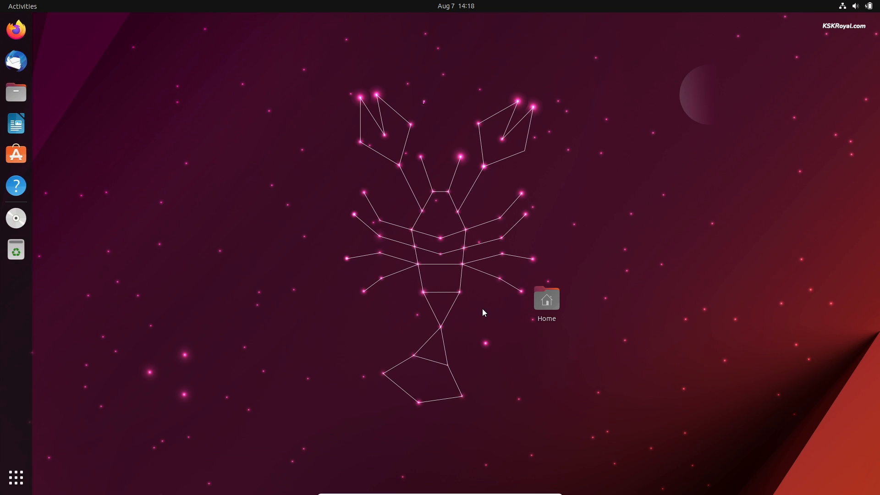
pyautogui.hotkey('ctrl', 'f')
# View Ubuntu's application grid and launch Firefox inside the guest.
pyautogui.click(16, 439)
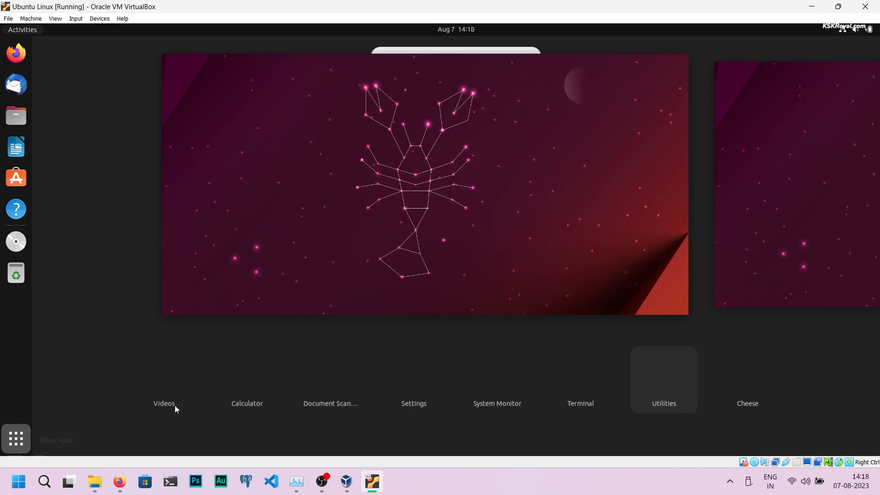
pyautogui.scroll(-1, 293, 373)
pyautogui.scroll(1, 293, 373)
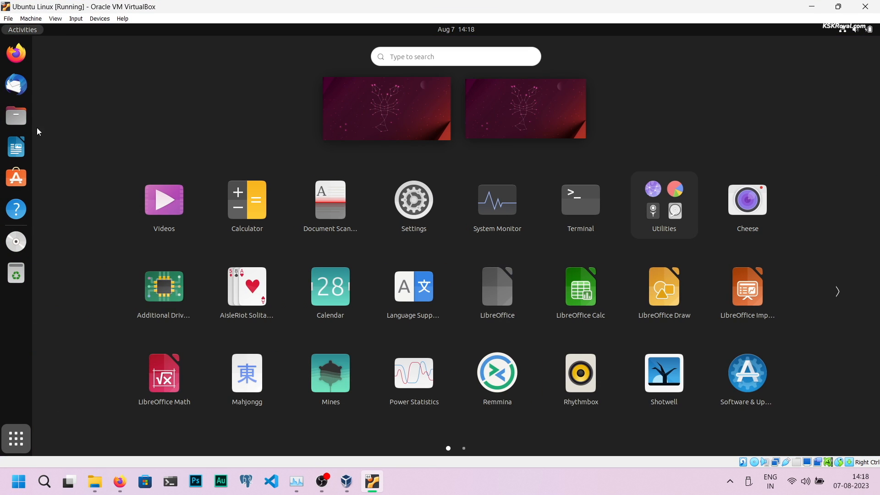
pyautogui.click(18, 63)
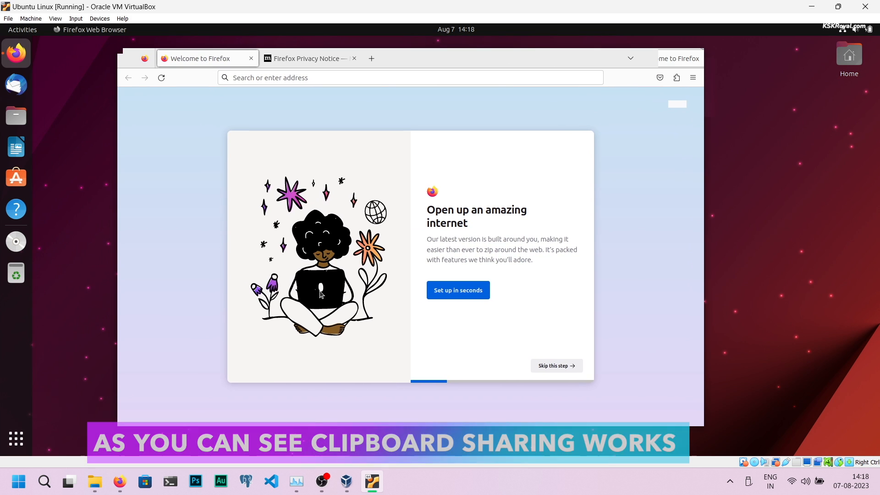
# Switch to Firefox on the Windows host and copy the VirtualBox Downloads page address.
pyautogui.click(129, 490)
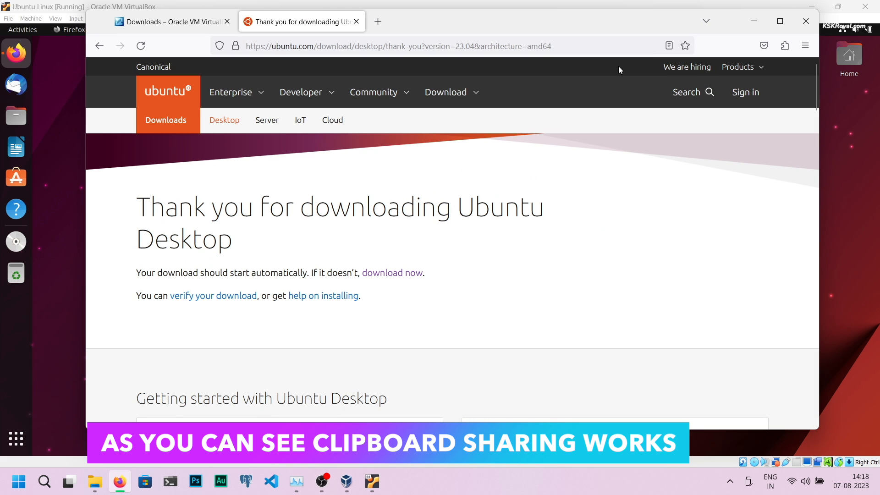
pyautogui.click(154, 20)
pyautogui.click(305, 45)
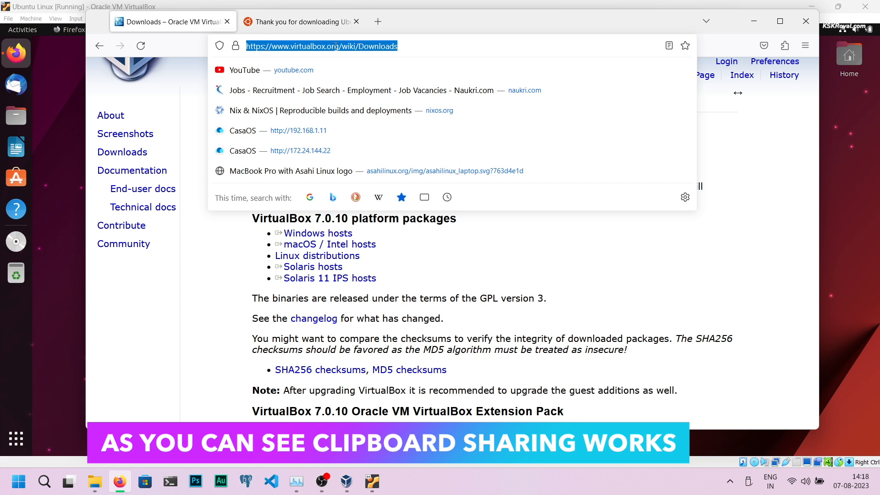
pyautogui.rightClick(349, 46)
pyautogui.click(380, 114)
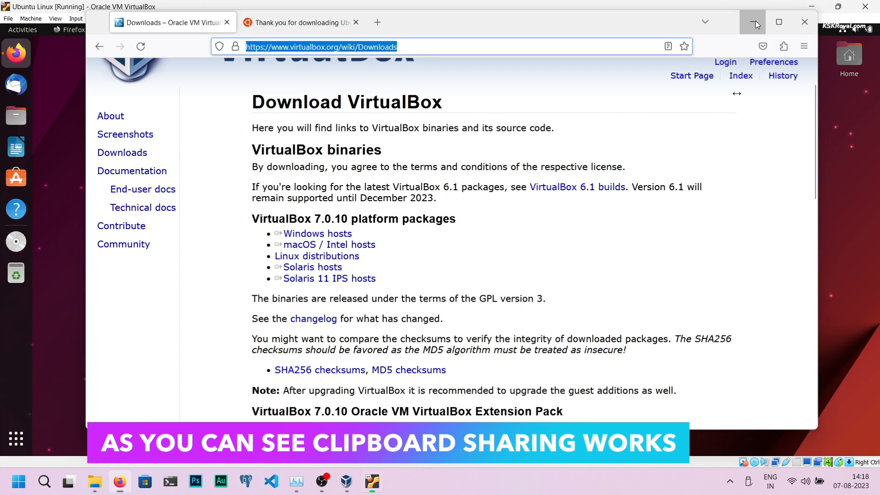
pyautogui.hotkey('alt', 'Tab')
pyautogui.click(335, 78)
pyautogui.rightClick(335, 81)
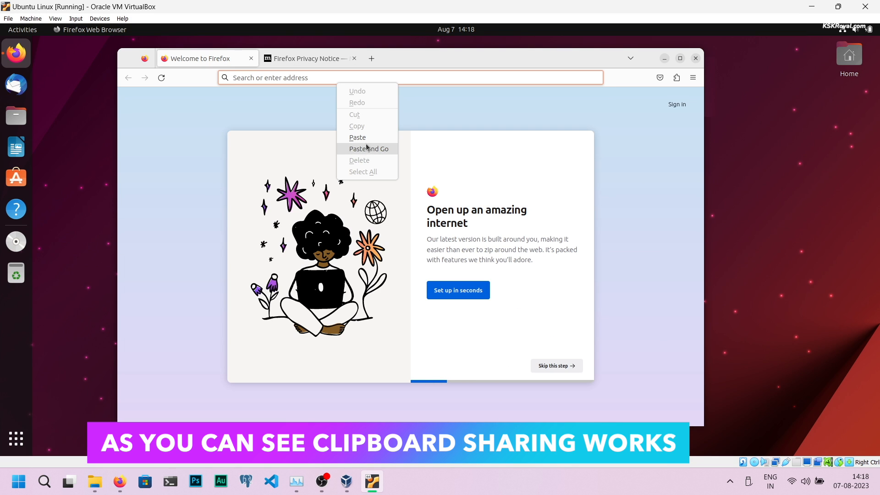
pyautogui.click(357, 137)
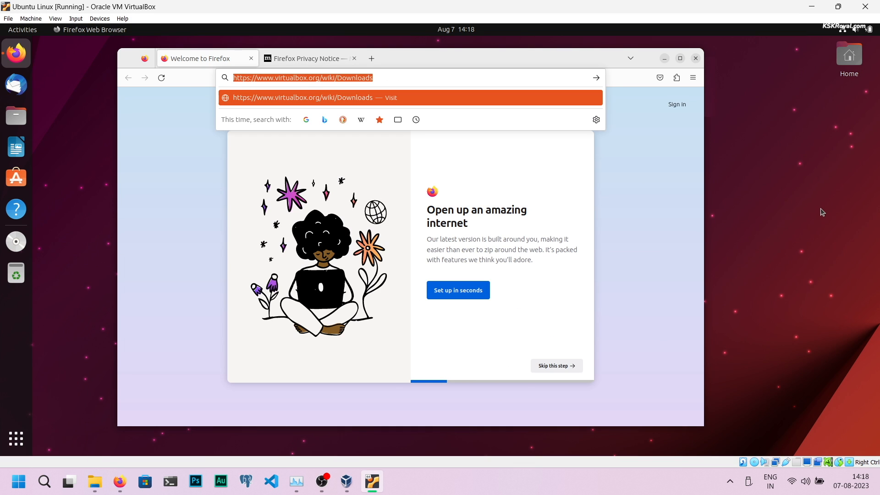
pyautogui.press('Return')
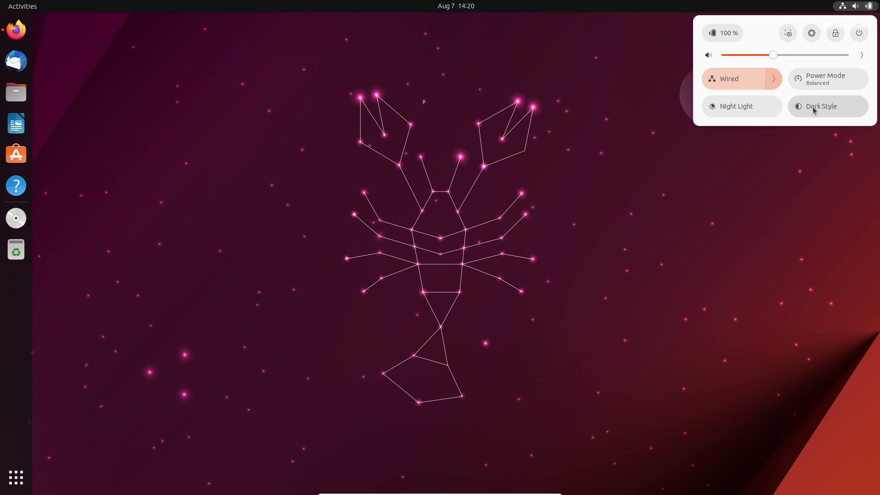
# Try the Ubuntu desktop's Dark Style by toggling it on and off, finishing with the light style.
pyautogui.click(814, 109)
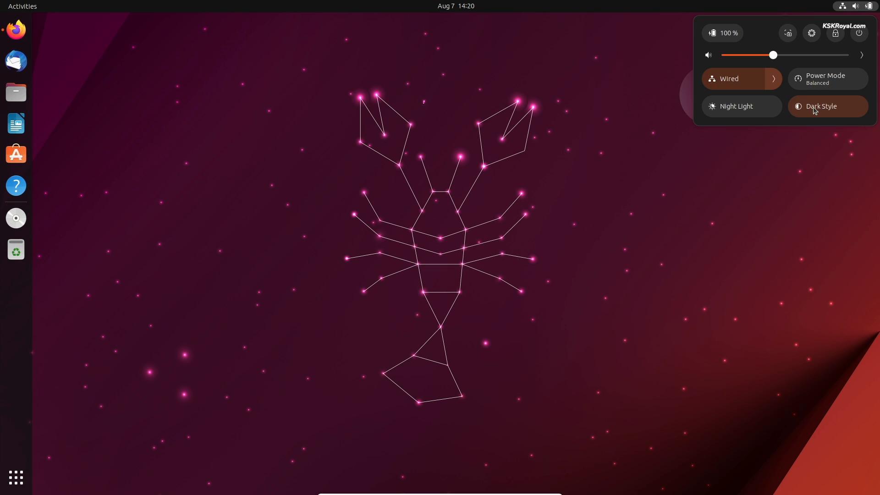
pyautogui.click(814, 108)
pyautogui.click(814, 110)
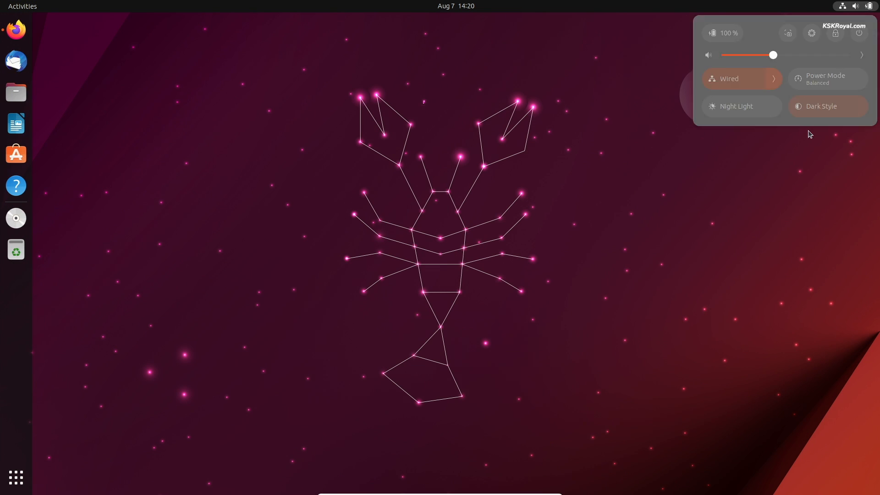
pyautogui.click(814, 108)
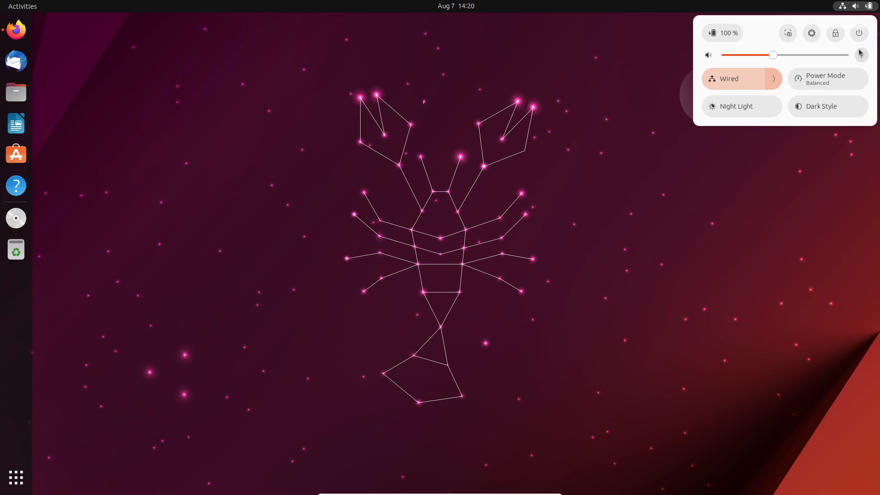
# Power off the Ubuntu guest and request removal of the Ubuntu Linux machine in VirtualBox Manager.
pyautogui.click(752, 123)
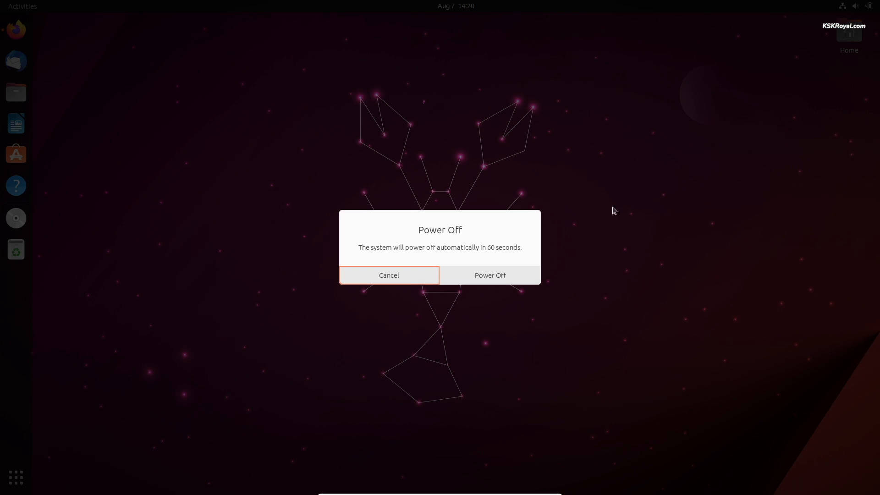
pyautogui.click(509, 276)
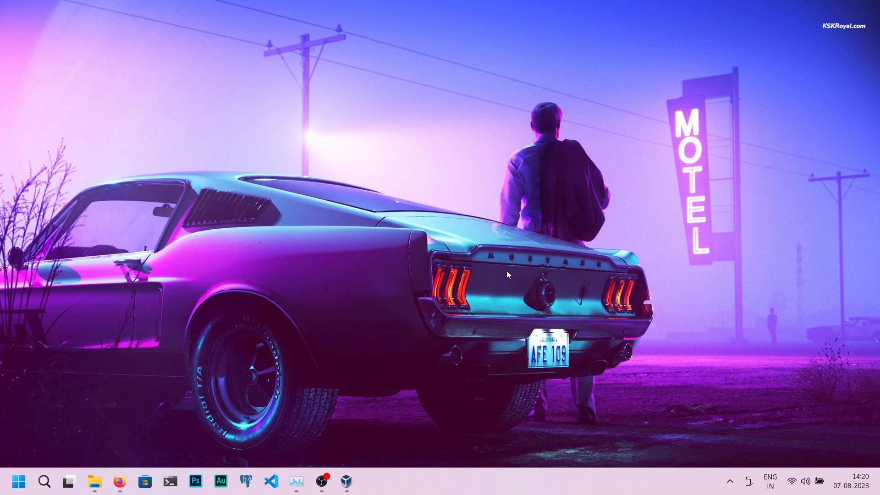
pyautogui.click(348, 481)
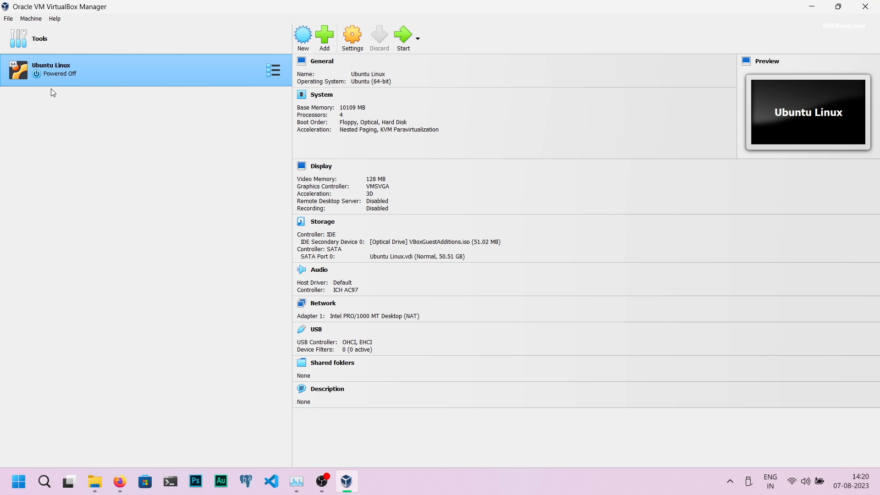
pyautogui.rightClick(72, 67)
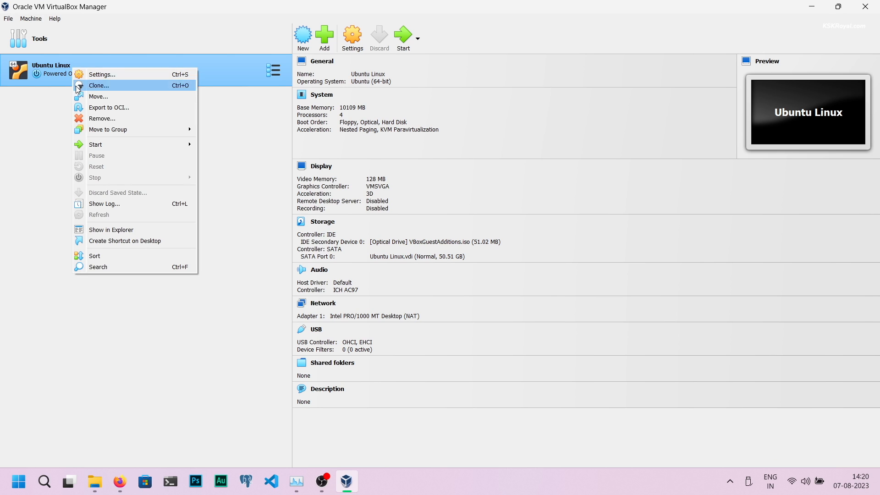
pyautogui.click(95, 118)
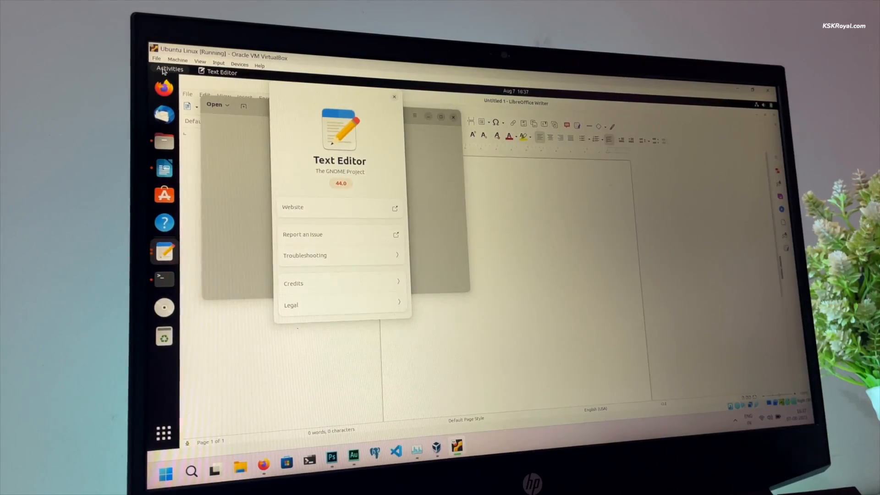
pyautogui.click(163, 68)
pyautogui.click(163, 69)
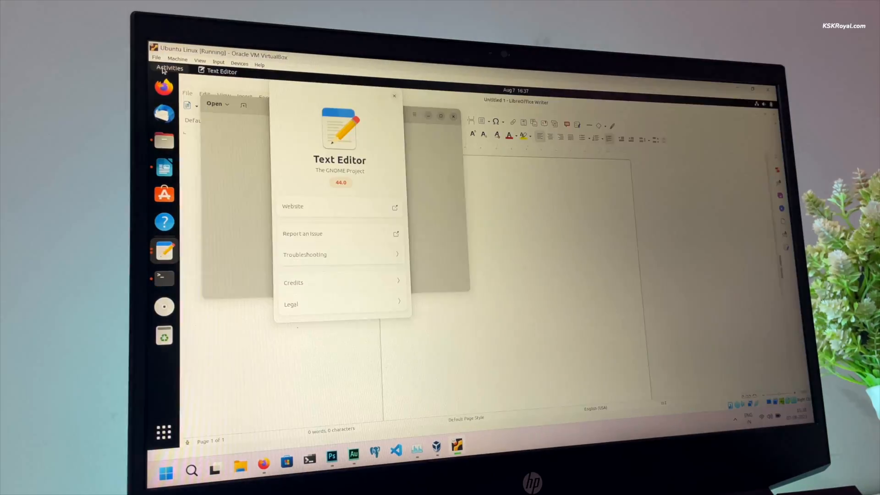
pyautogui.click(162, 69)
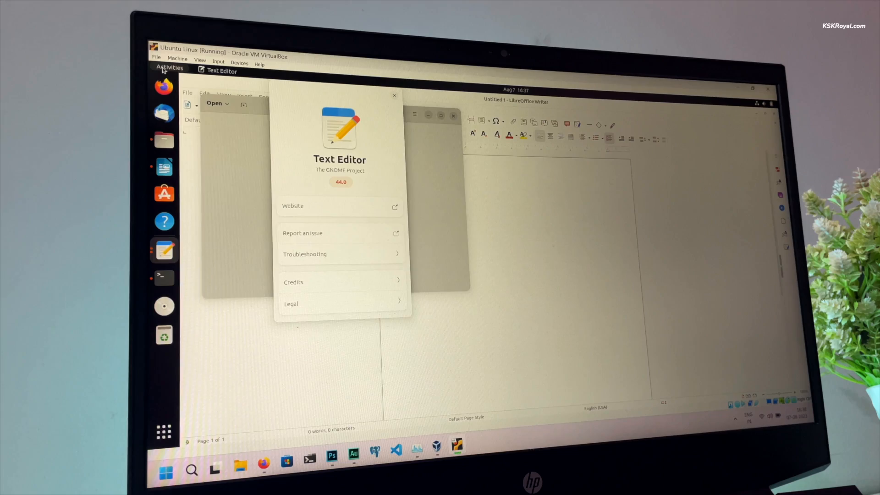
pyautogui.click(395, 97)
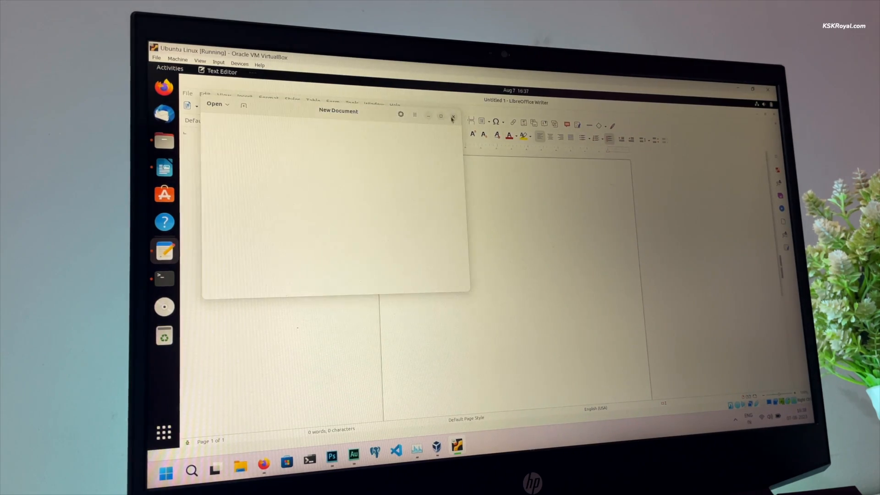
pyautogui.click(452, 118)
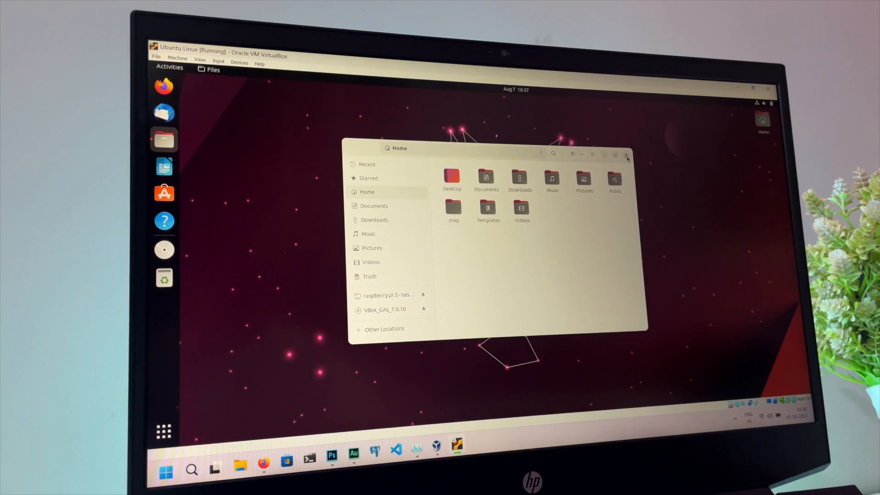
pyautogui.click(626, 156)
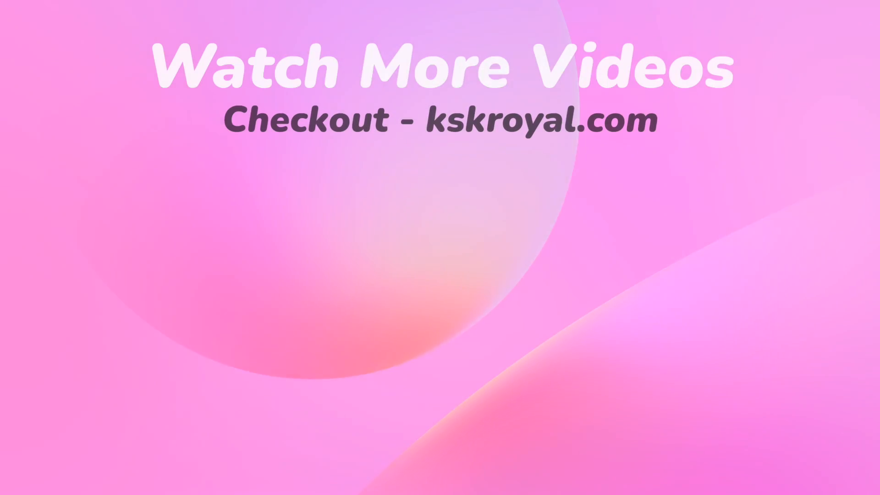